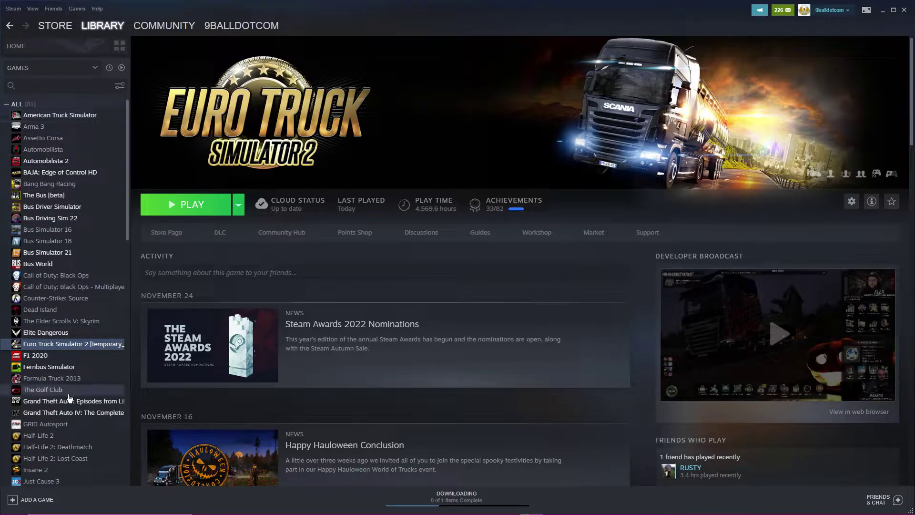
# Step: Open the properties of Euro Truck Simulator 2 and examine the list of available beta versions
pyautogui.rightClick(76, 344)
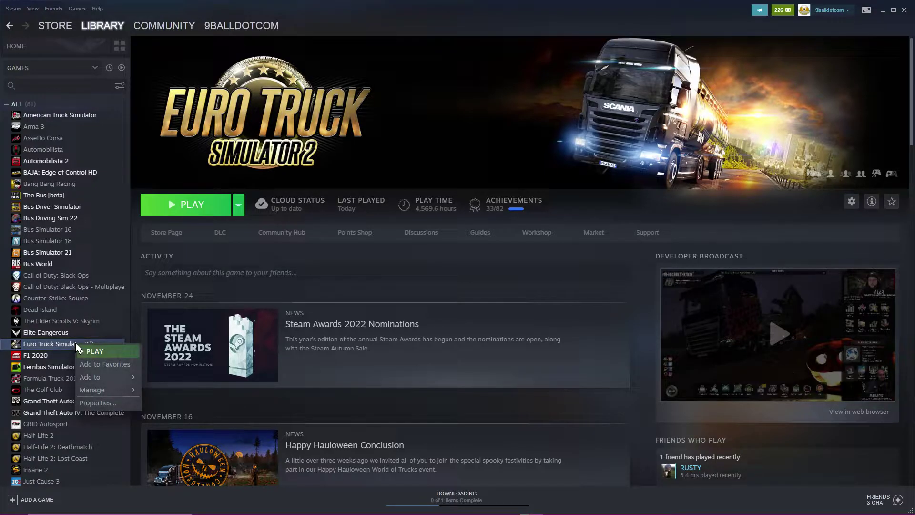
pyautogui.click(93, 402)
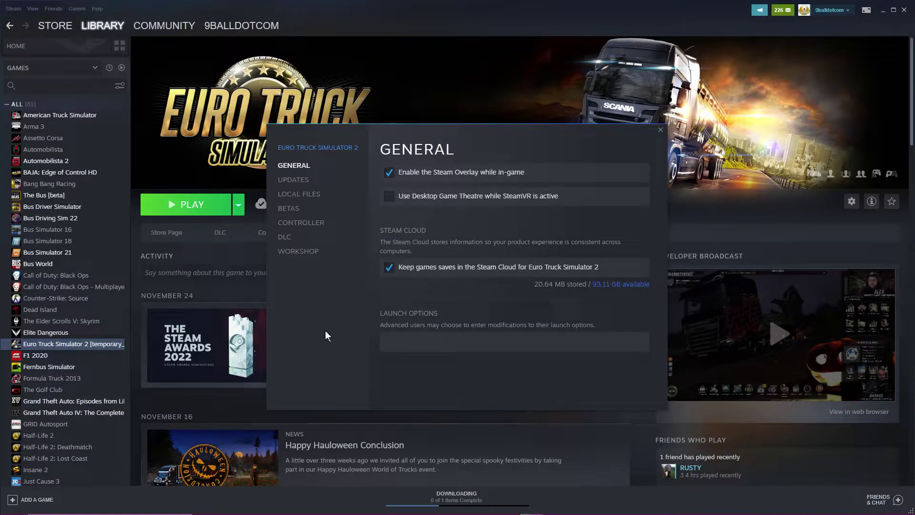
pyautogui.click(289, 209)
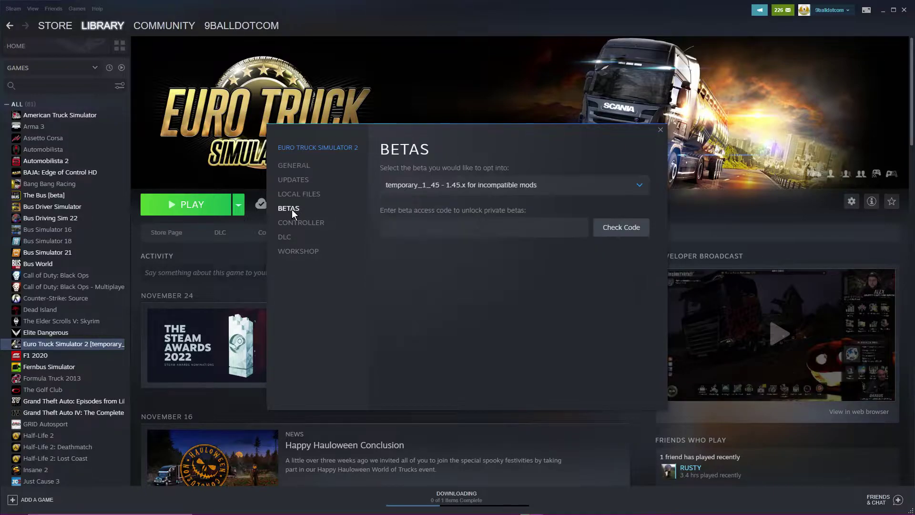
pyautogui.click(636, 189)
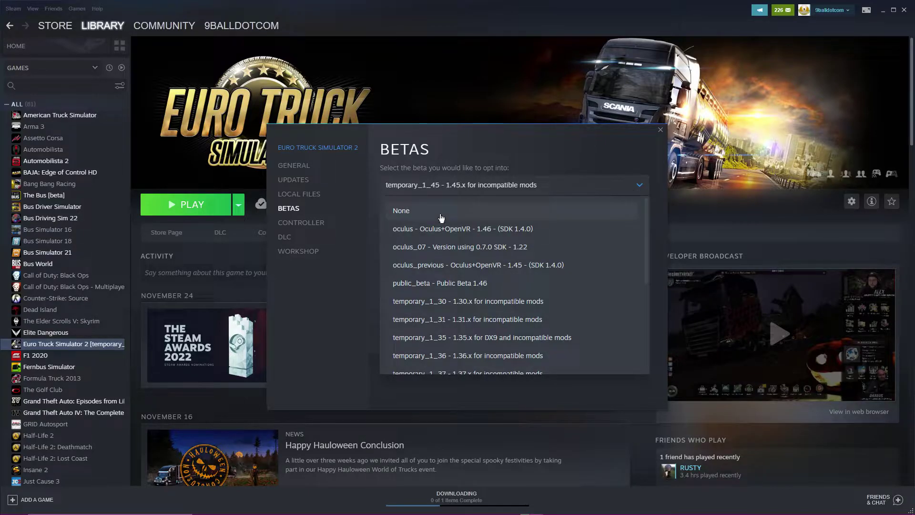
pyautogui.click(639, 186)
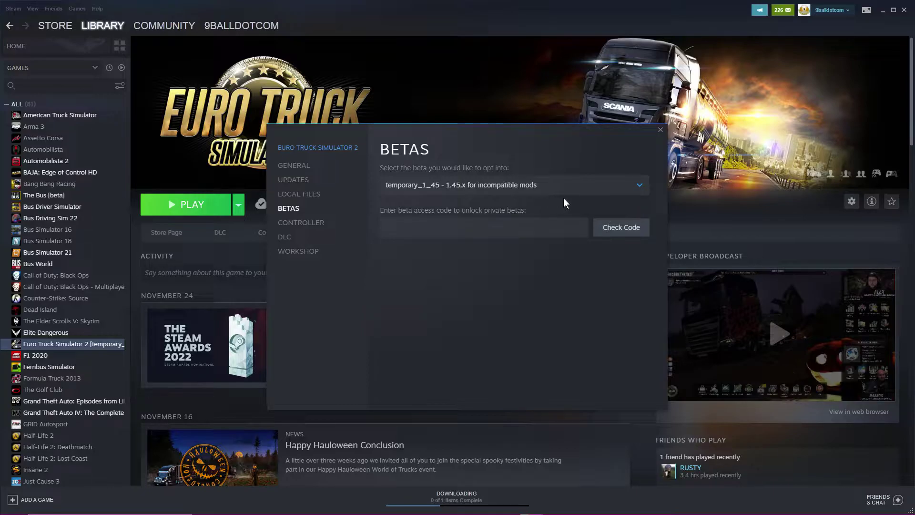
pyautogui.click(639, 186)
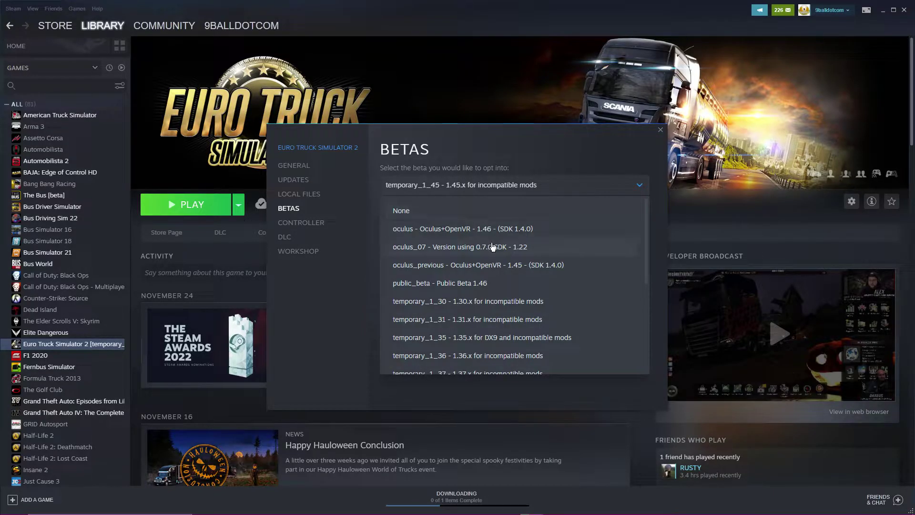
pyautogui.scroll(-5, 496, 243)
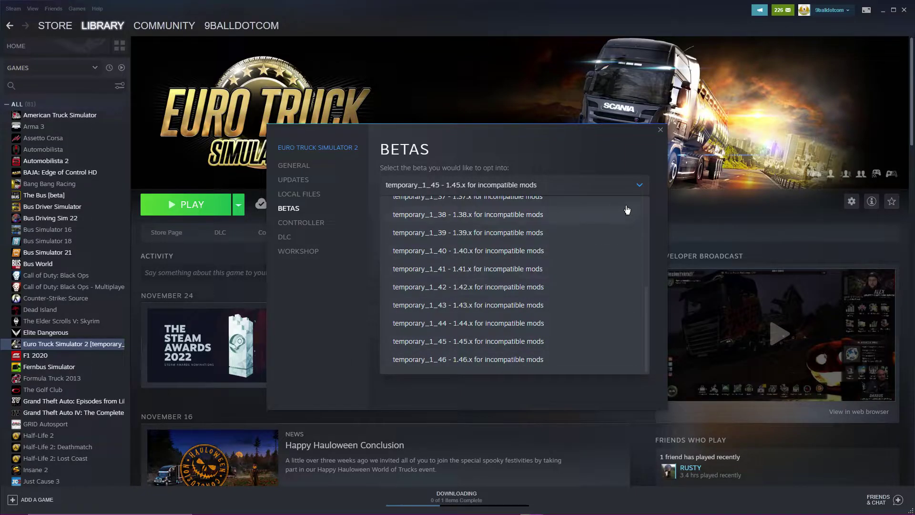
pyautogui.click(637, 185)
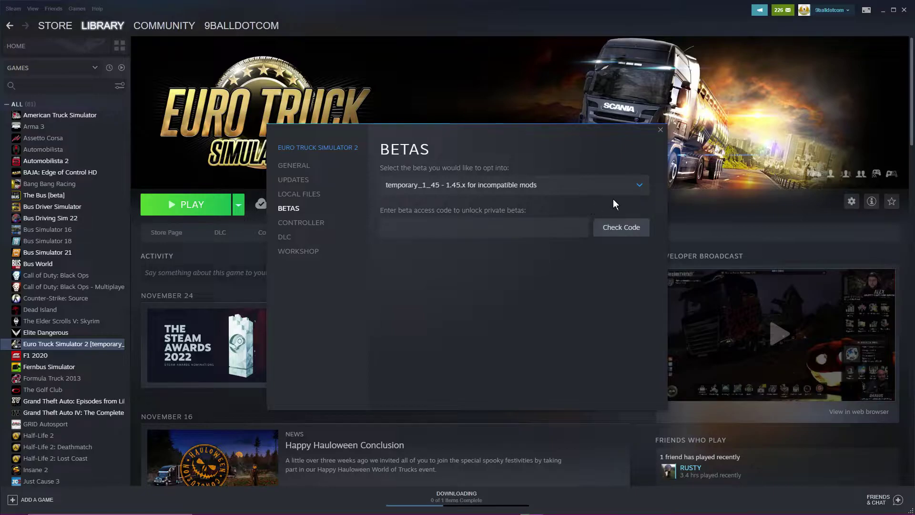
pyautogui.click(639, 190)
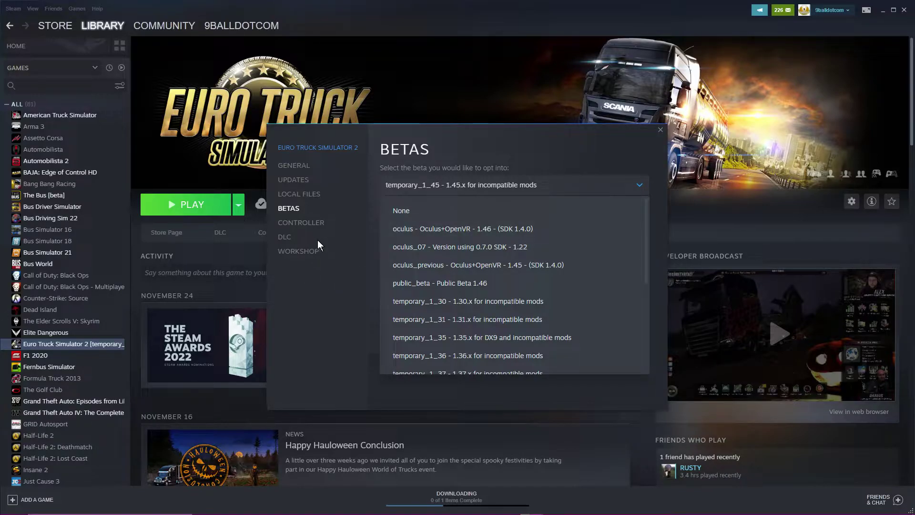
# Step: Review which DLCs are set to install in the game's properties, and close the properties
pyautogui.click(286, 240)
pyautogui.click(286, 239)
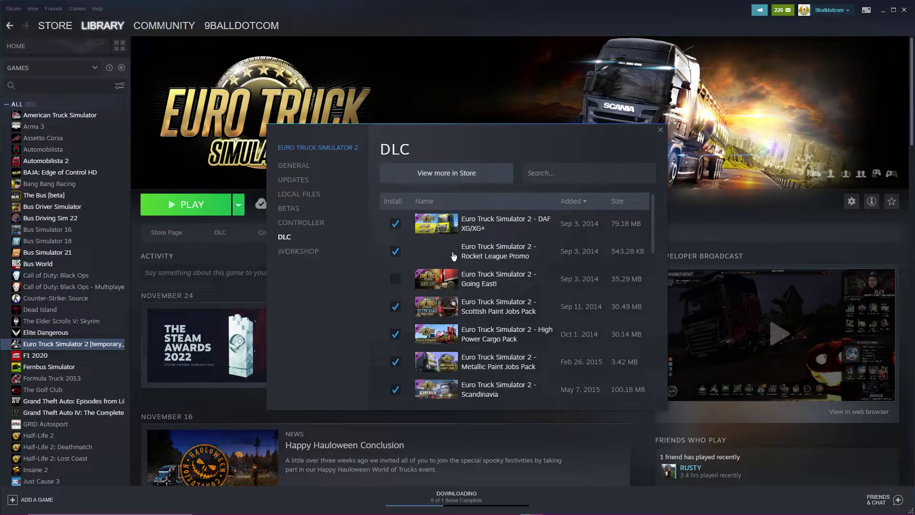
pyautogui.scroll(-10, 532, 253)
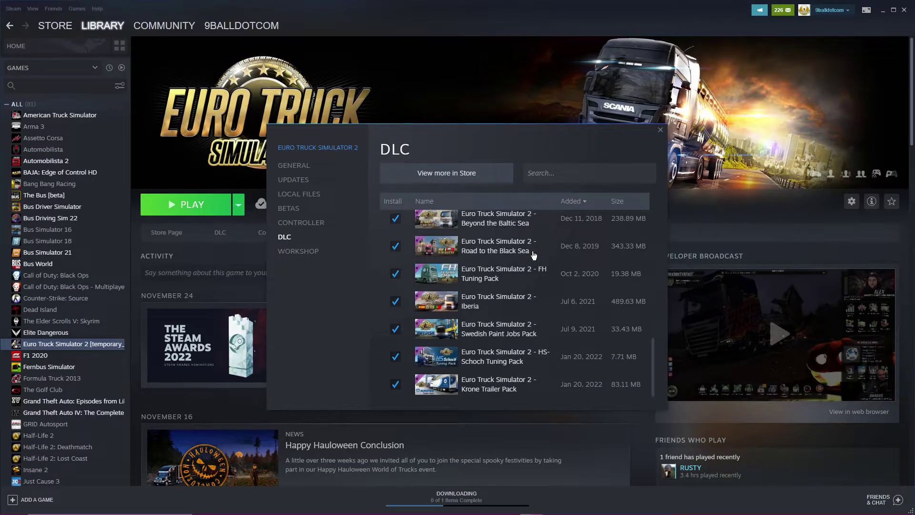
pyautogui.scroll(10, 534, 255)
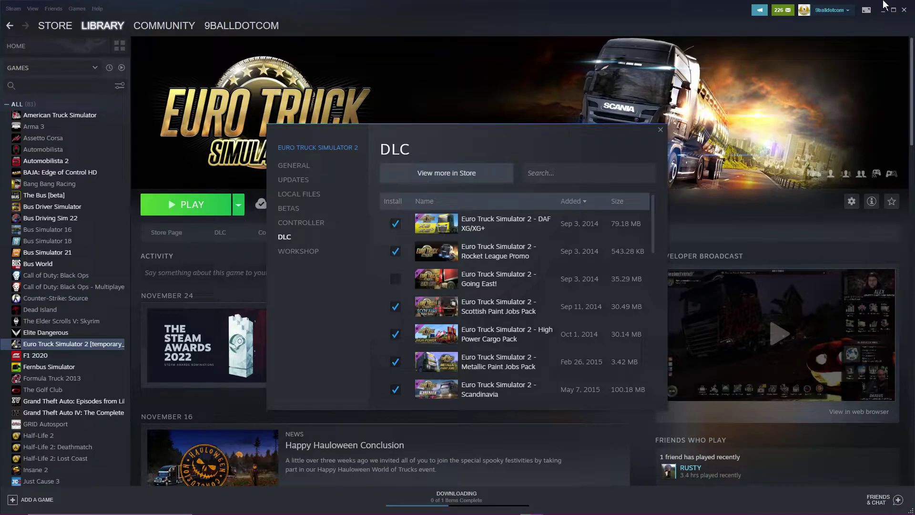
pyautogui.click(660, 130)
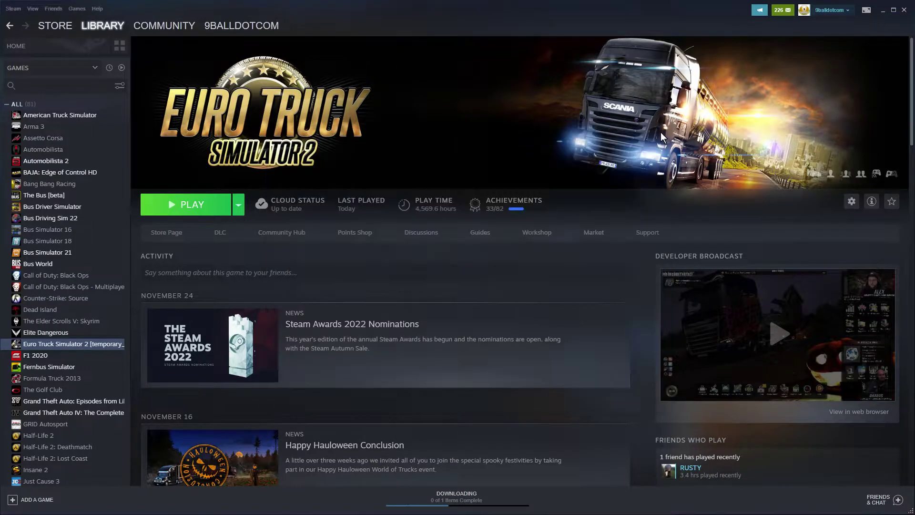
# Step: Launch Euro Truck Simulator 2 with the DirectX11 (64-bit) option
pyautogui.click(189, 216)
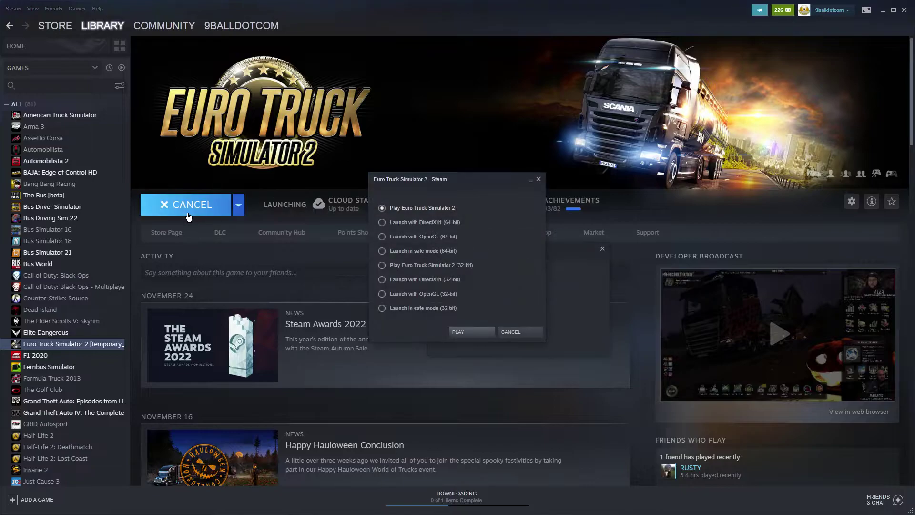
pyautogui.click(391, 223)
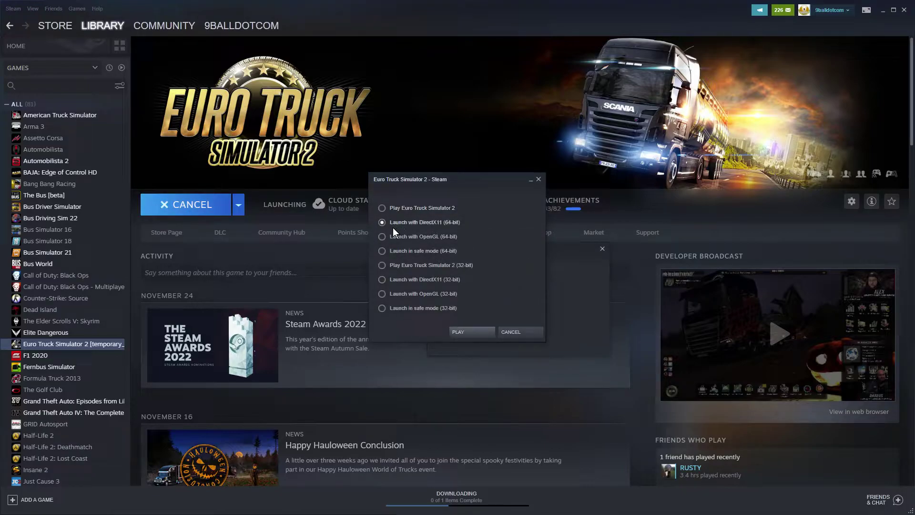
pyautogui.click(472, 330)
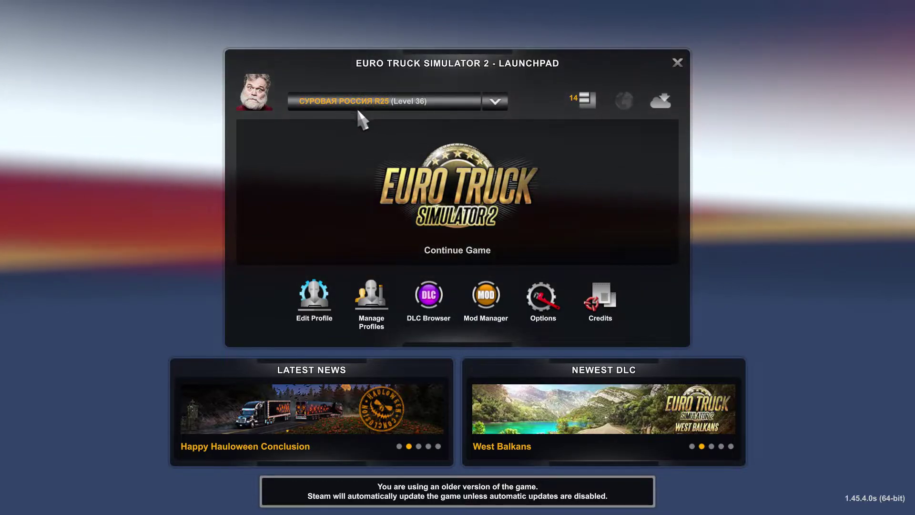
# Step: Check the current profile's settings, and start a new profile from the profile manager
pyautogui.click(322, 302)
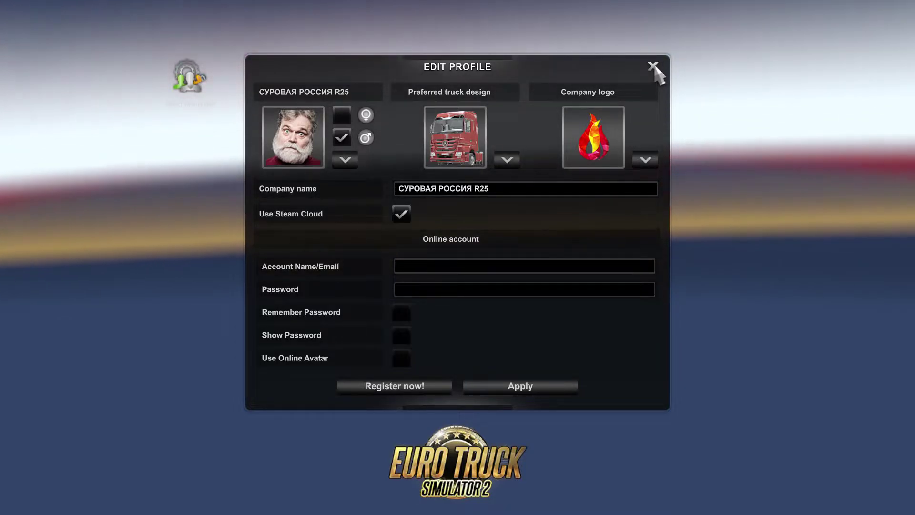
pyautogui.click(654, 67)
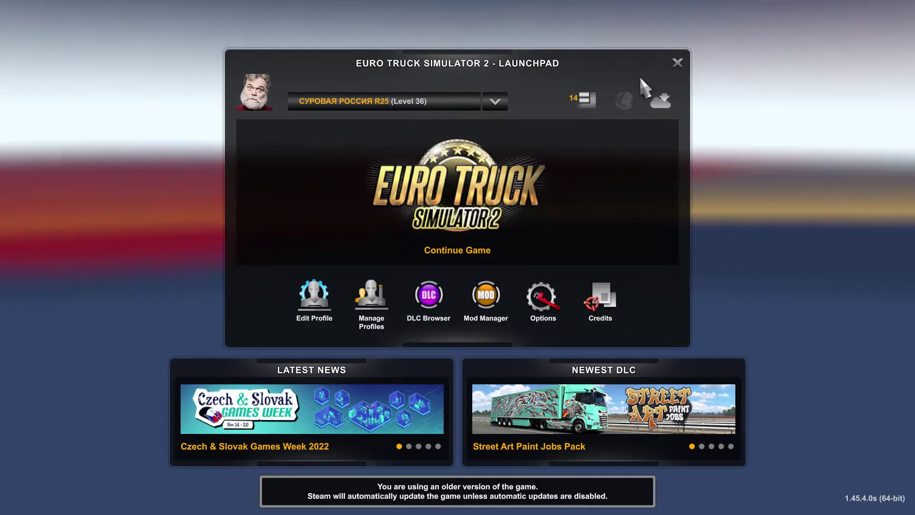
pyautogui.click(490, 236)
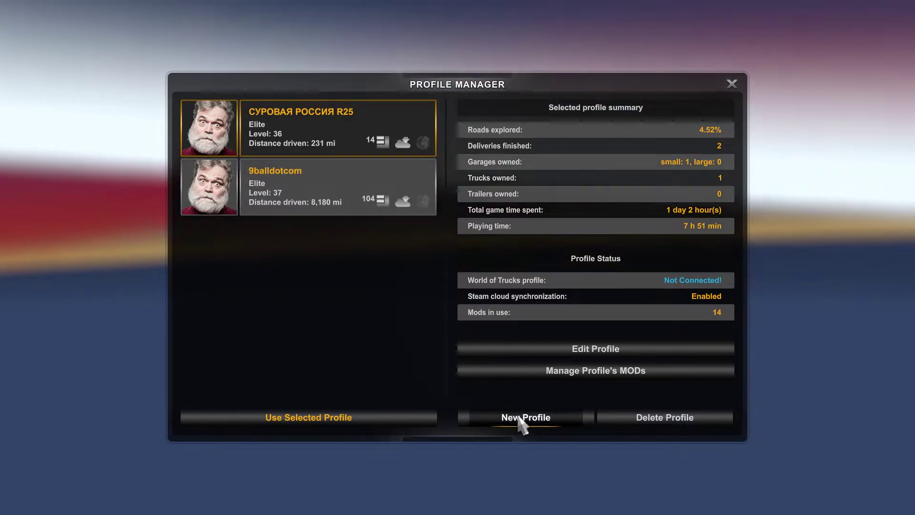
pyautogui.click(524, 417)
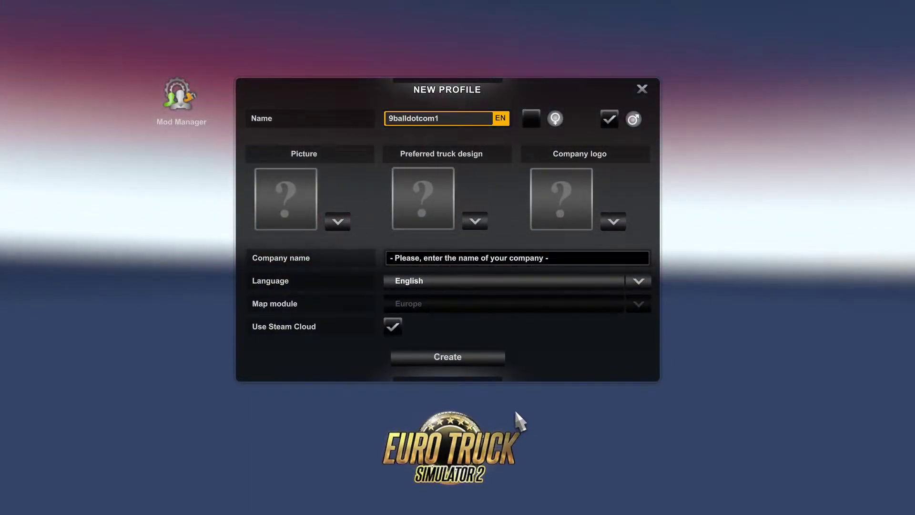
# Step: Give the new profile the balding man in black as picture, the yellow-green DAF truck design and the white diamond logo with arrows
pyautogui.click(297, 182)
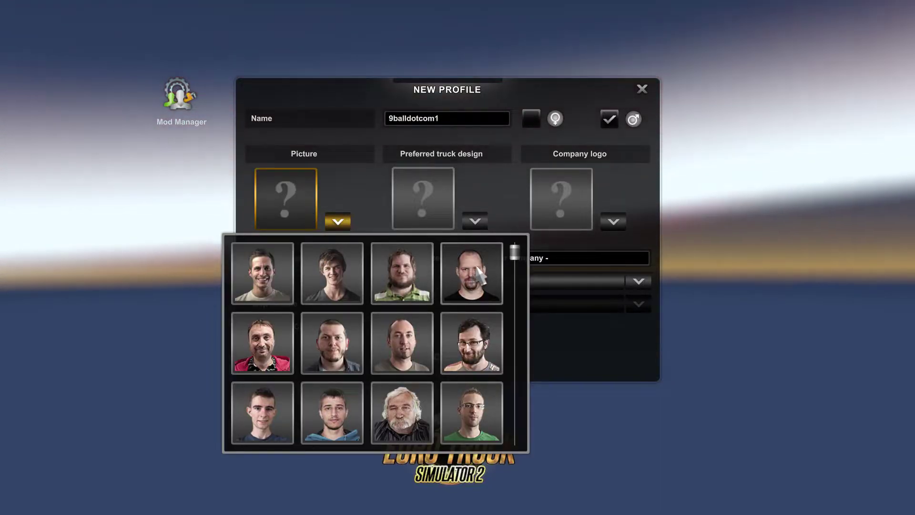
pyautogui.click(443, 283)
pyautogui.click(442, 213)
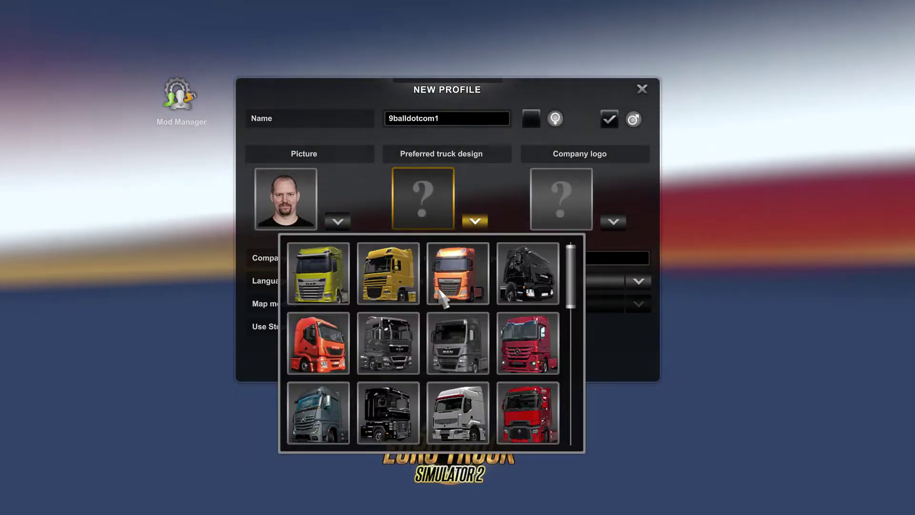
pyautogui.click(341, 286)
pyautogui.click(559, 202)
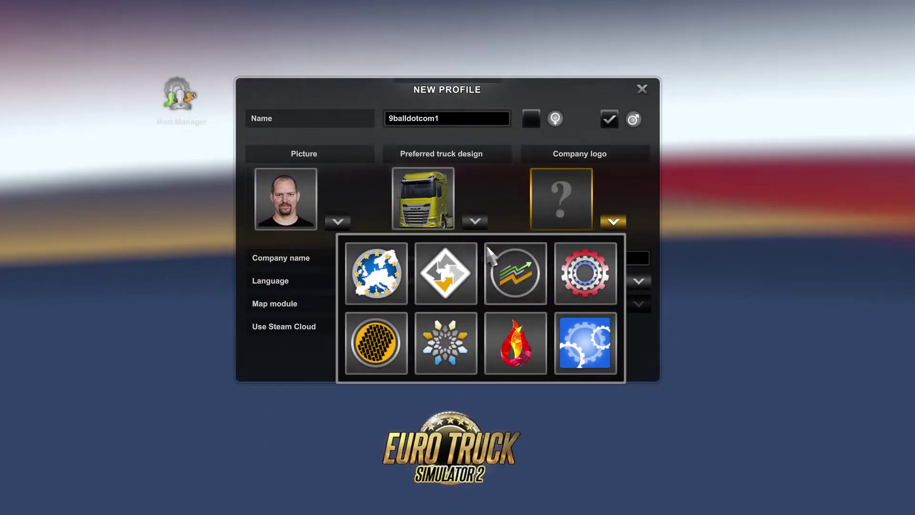
pyautogui.click(434, 286)
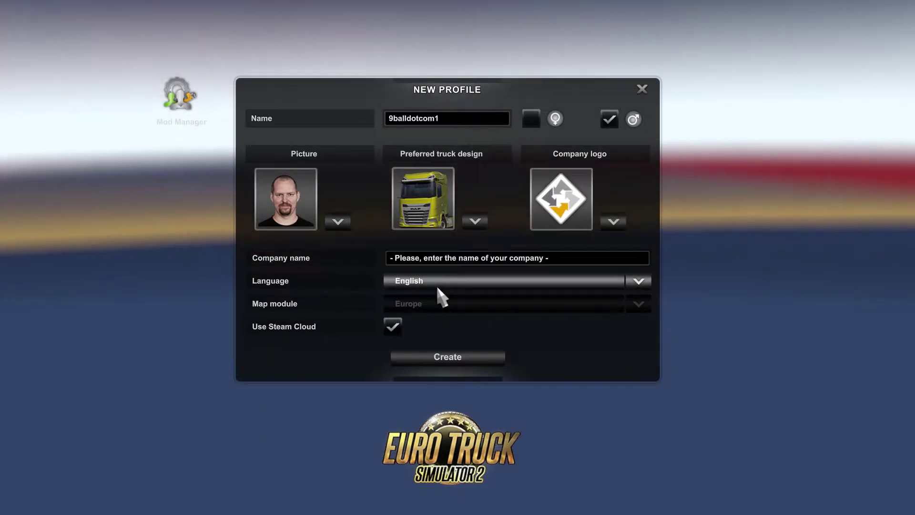
# Step: Set the new profile's company name to "Harsh Russian 1.45"
pyautogui.click(419, 259)
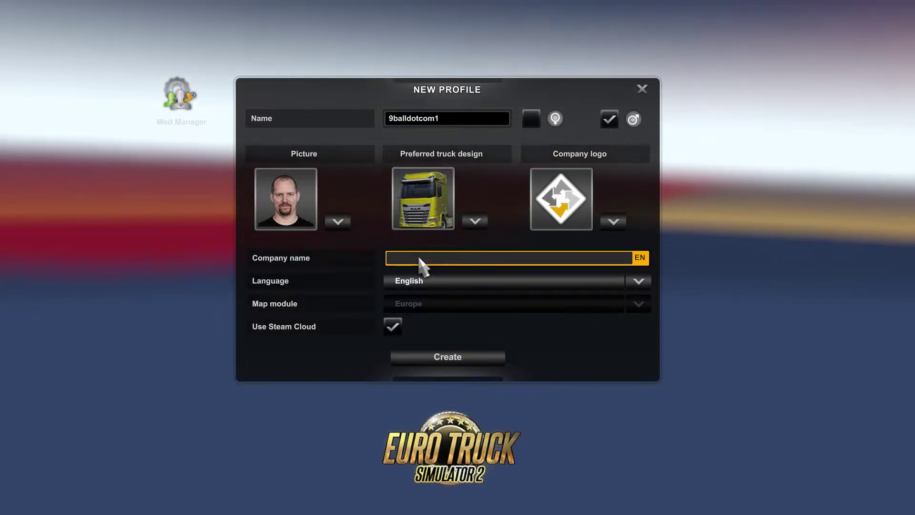
pyautogui.write('H')
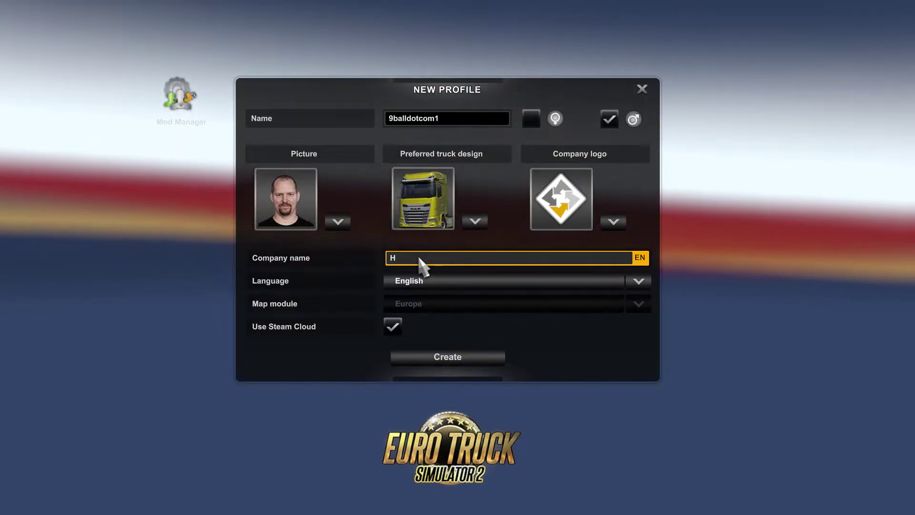
pyautogui.write('ar')
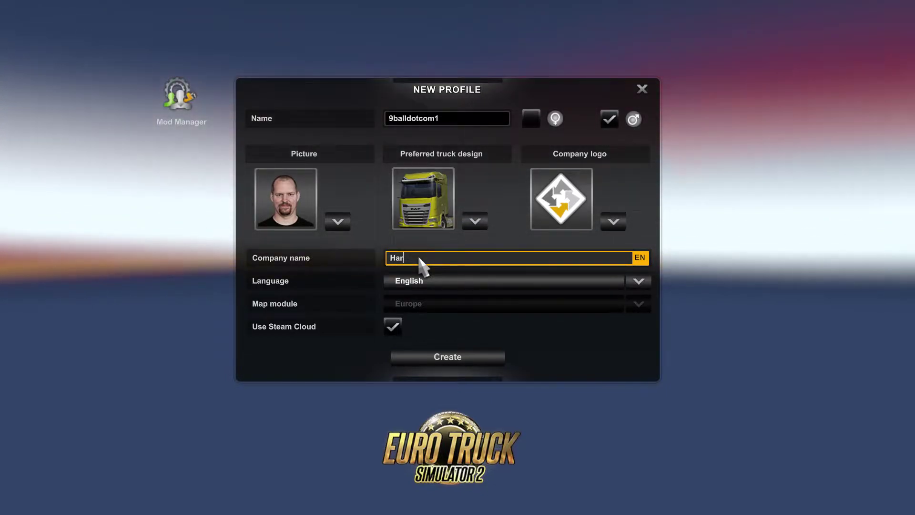
pyautogui.write('sh')
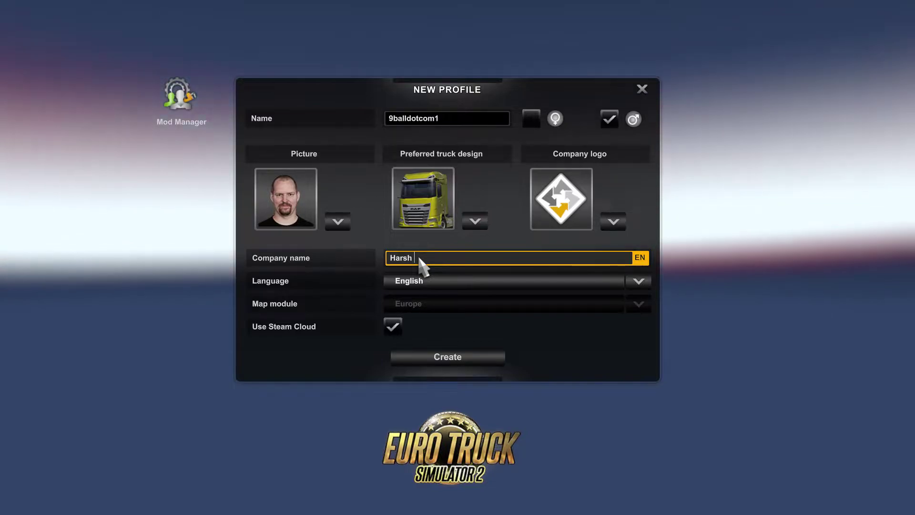
pyautogui.write(' Russi')
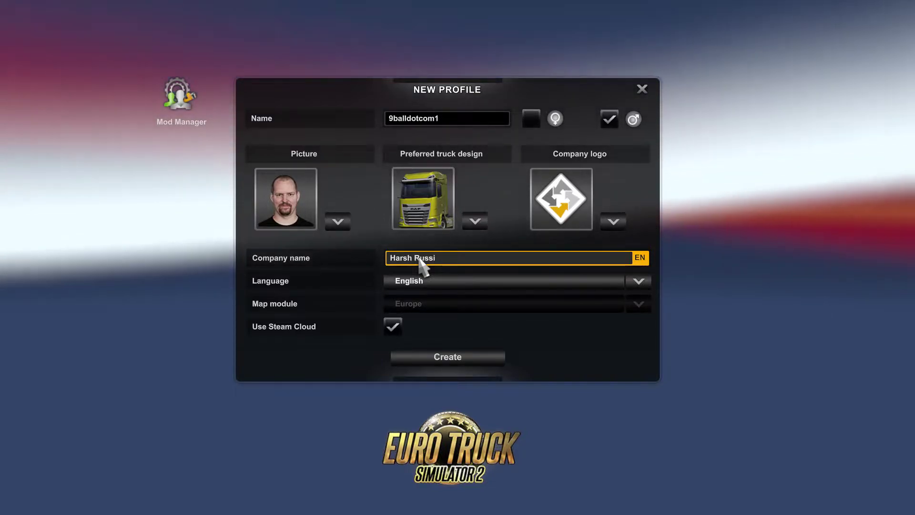
pyautogui.write('an 1.4')
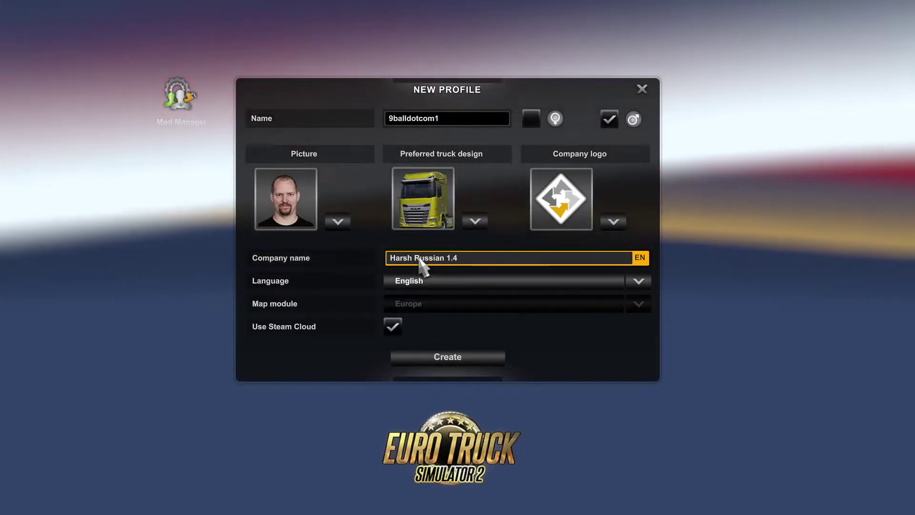
pyautogui.write('5')
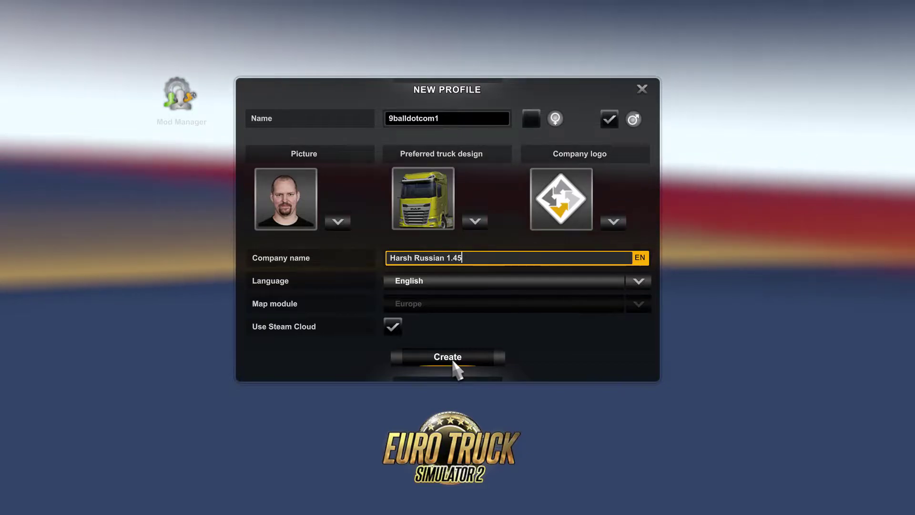
# Step: Open the mod manager and activate the map mods "с р Сибирь r25 1.45 6" and "с р Сибирь r25 1.45 5", in that order
pyautogui.click(184, 102)
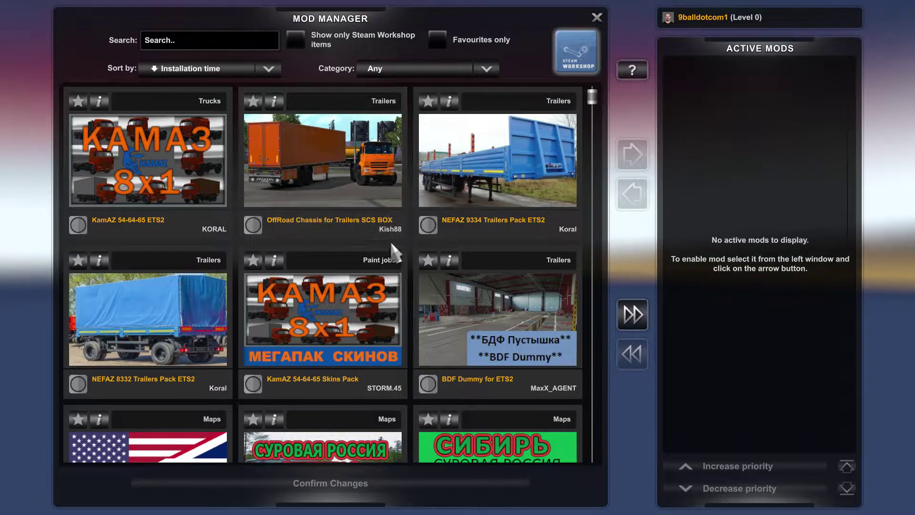
pyautogui.scroll(-10, 347, 167)
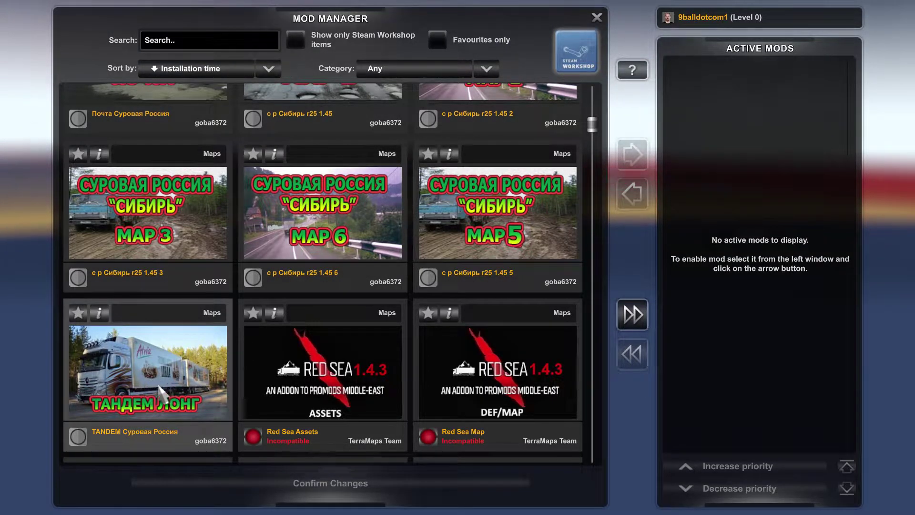
pyautogui.click(253, 312)
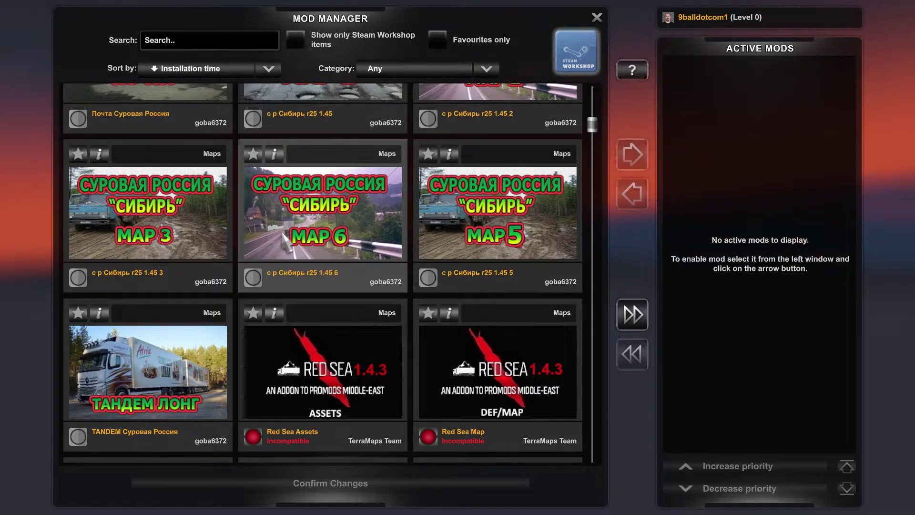
pyautogui.scroll(3, 298, 241)
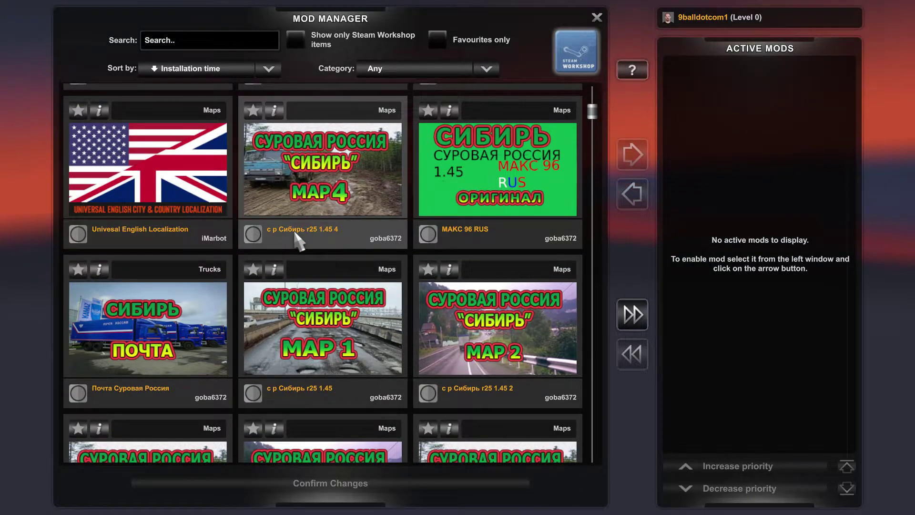
pyautogui.scroll(-3, 297, 238)
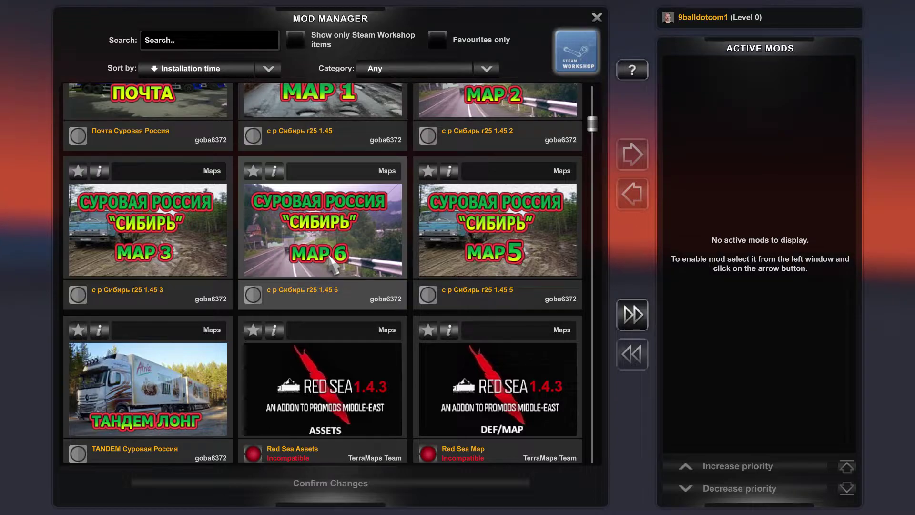
pyautogui.doubleClick(332, 267)
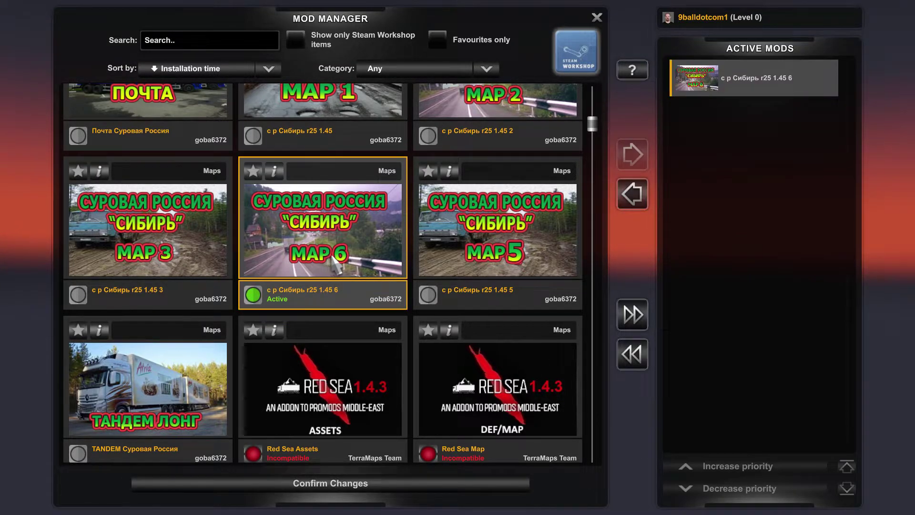
pyautogui.doubleClick(464, 259)
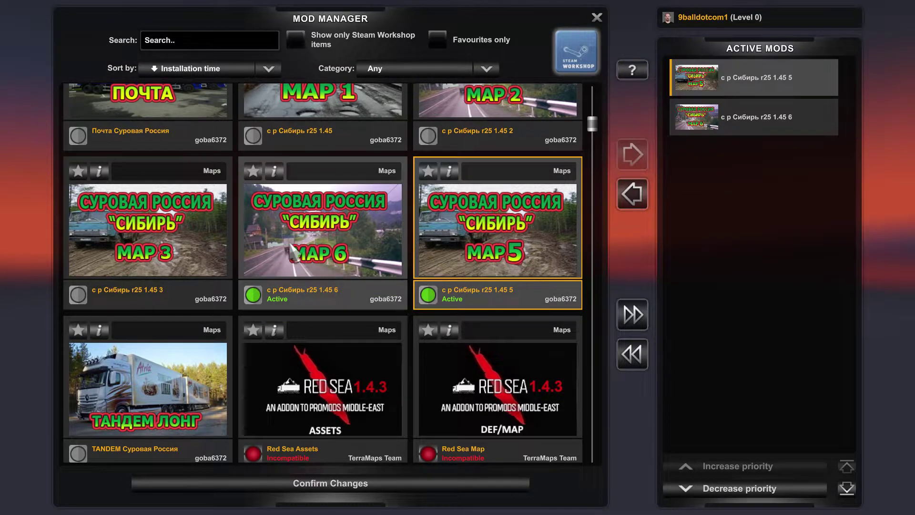
# Step: Activate the remaining "с р Сибирь r25 1.45" map mods in the order 4, 3, 2 and the unnumbered Map 1
pyautogui.scroll(3, 289, 251)
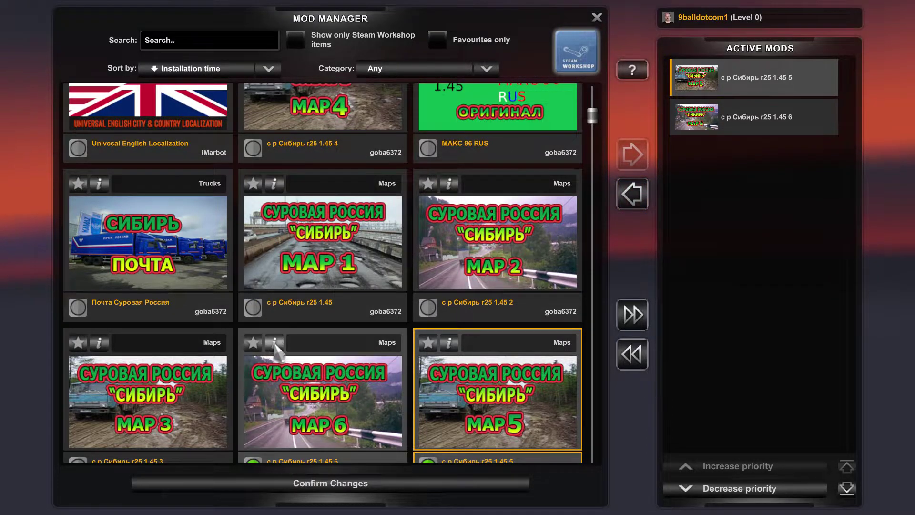
pyautogui.scroll(3, 286, 315)
pyautogui.doubleClick(309, 306)
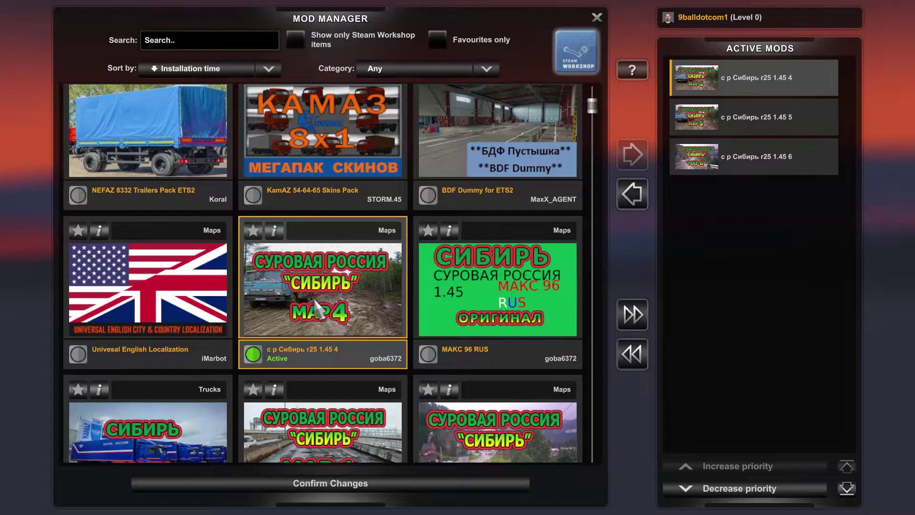
pyautogui.scroll(-3, 317, 308)
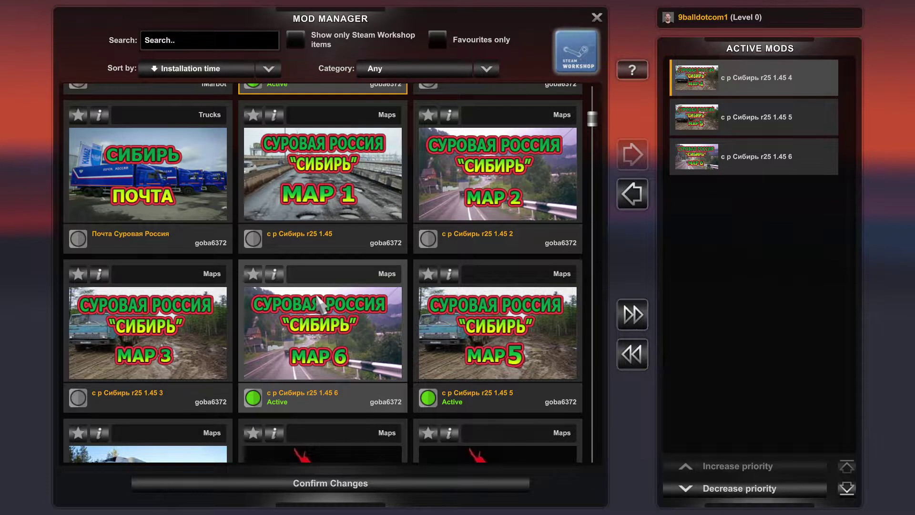
pyautogui.doubleClick(198, 330)
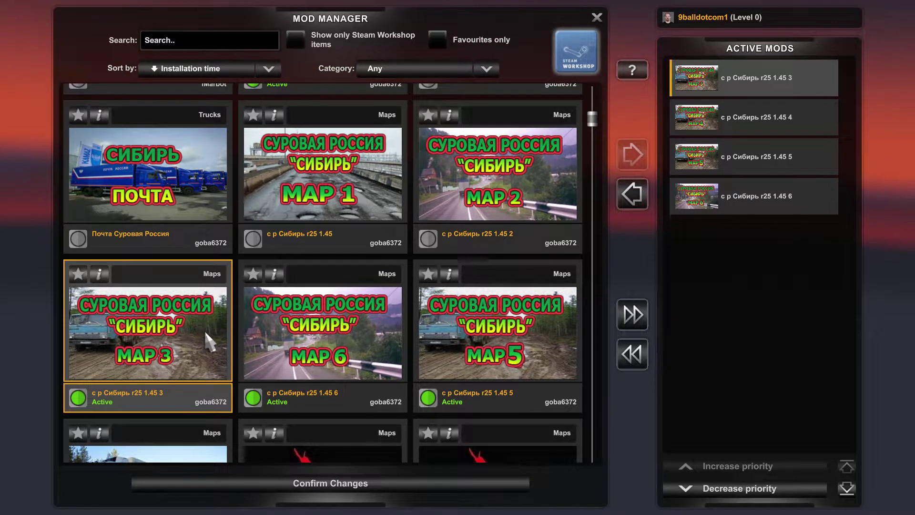
pyautogui.doubleClick(443, 212)
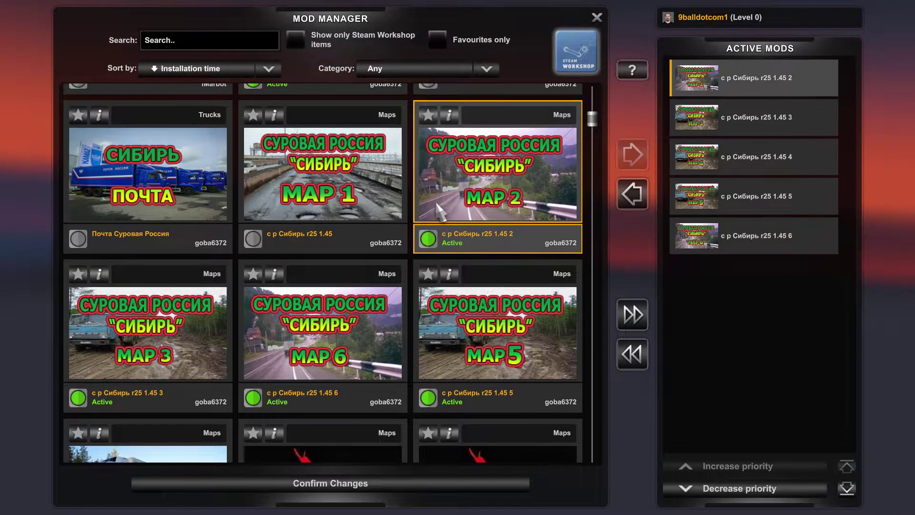
pyautogui.doubleClick(355, 188)
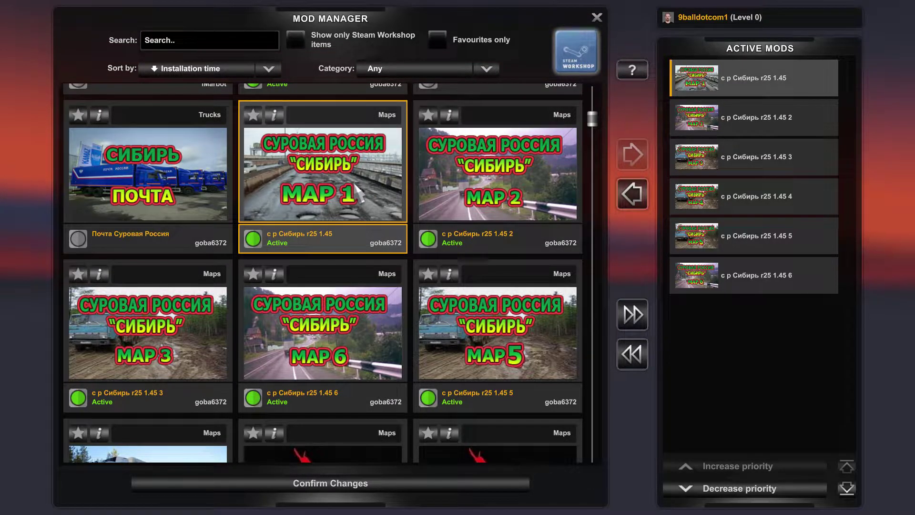
# Step: Check the mod details of МАКС 96 RUS, and activate it above the Сибирь map mods
pyautogui.scroll(3, 350, 257)
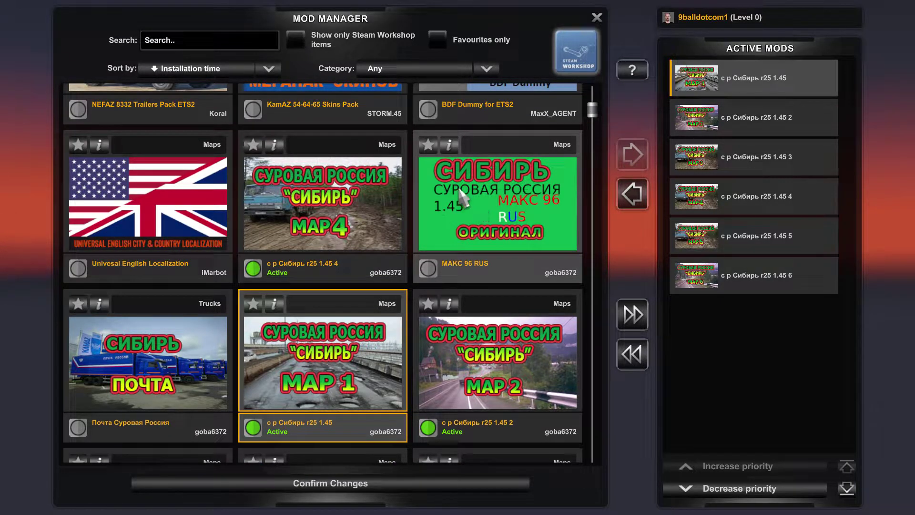
pyautogui.click(450, 149)
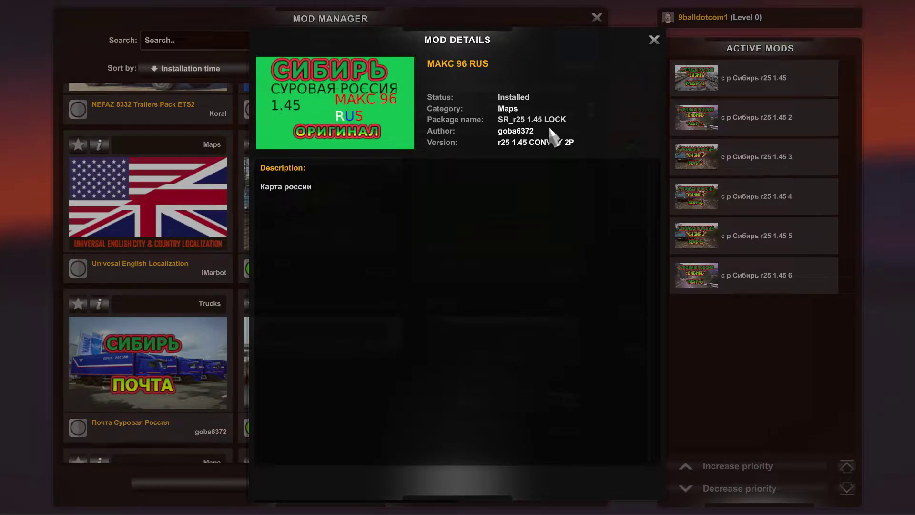
pyautogui.click(654, 41)
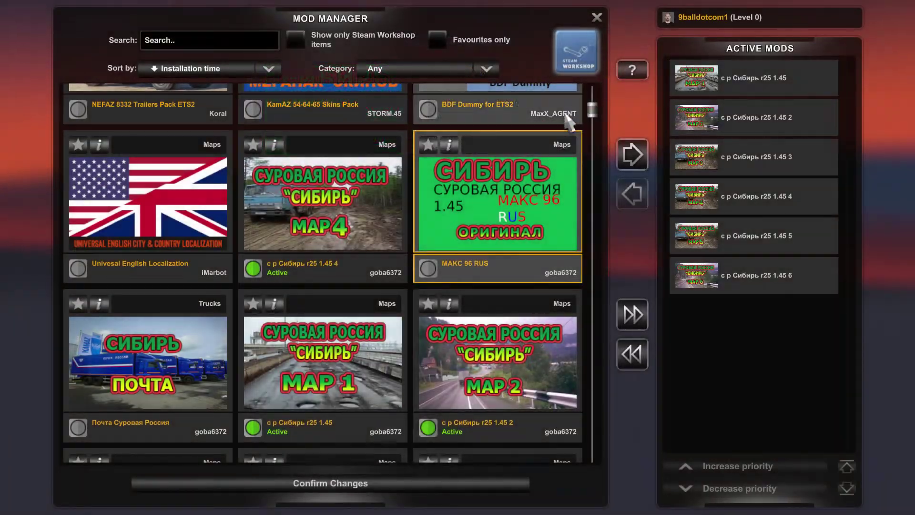
pyautogui.doubleClick(501, 188)
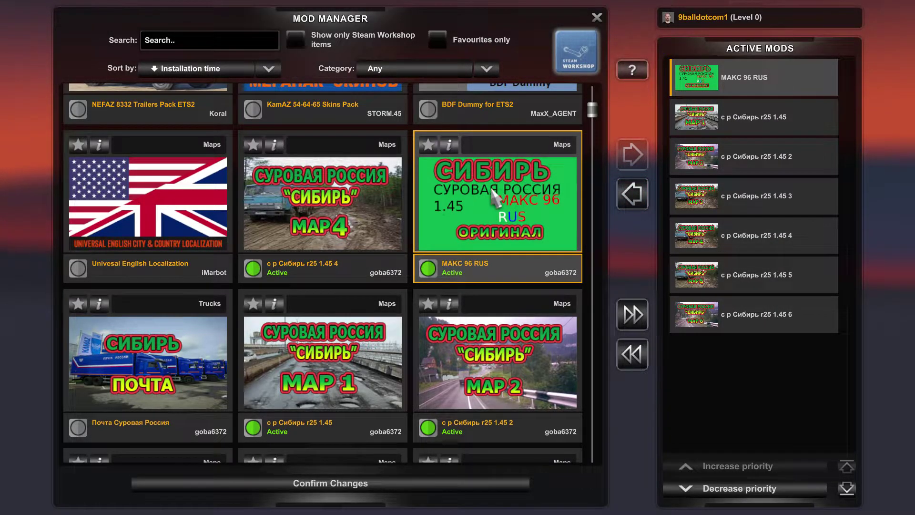
# Step: Activate Почта Суровая Россия and TANDEM Суровая Россия, moving each in turn to the lowest priority of the active mods
pyautogui.doubleClick(161, 356)
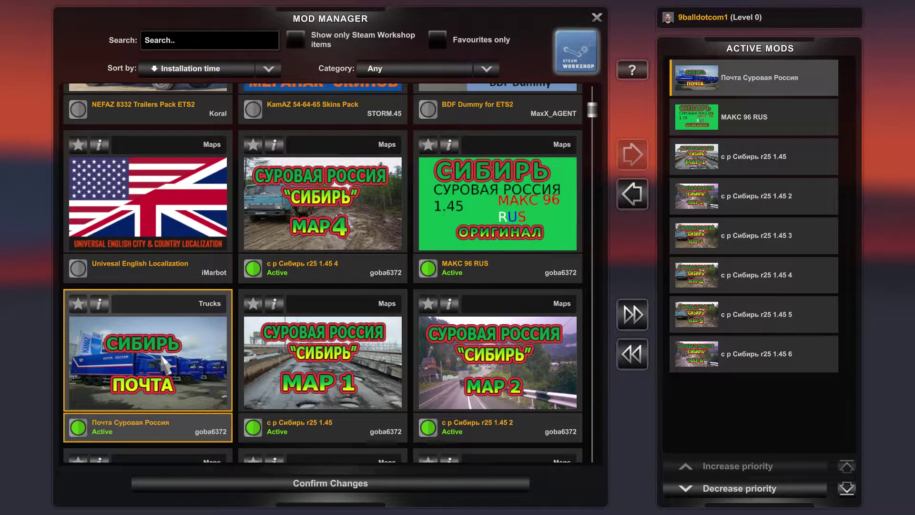
pyautogui.click(847, 489)
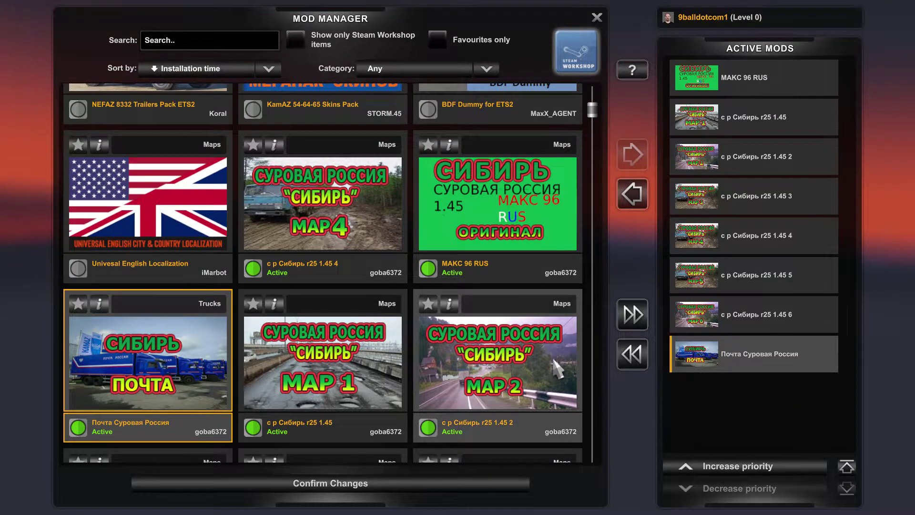
pyautogui.scroll(-3, 481, 310)
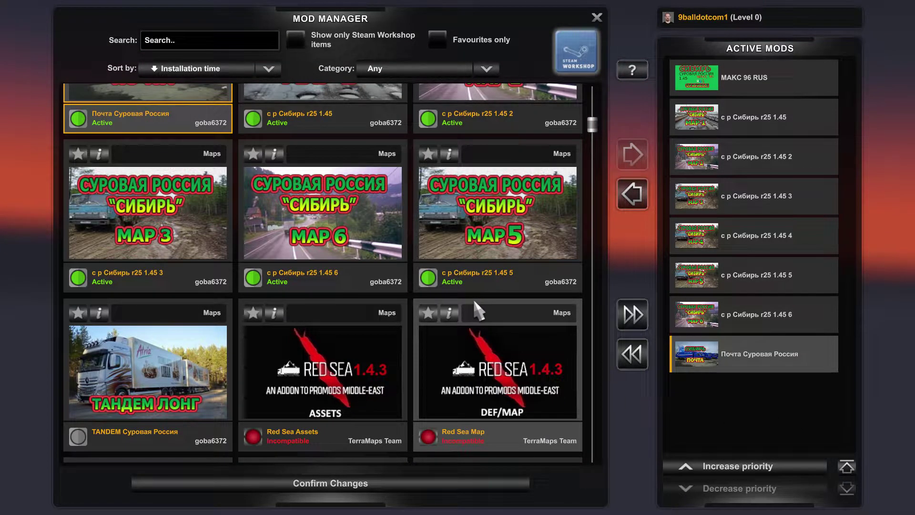
pyautogui.doubleClick(192, 342)
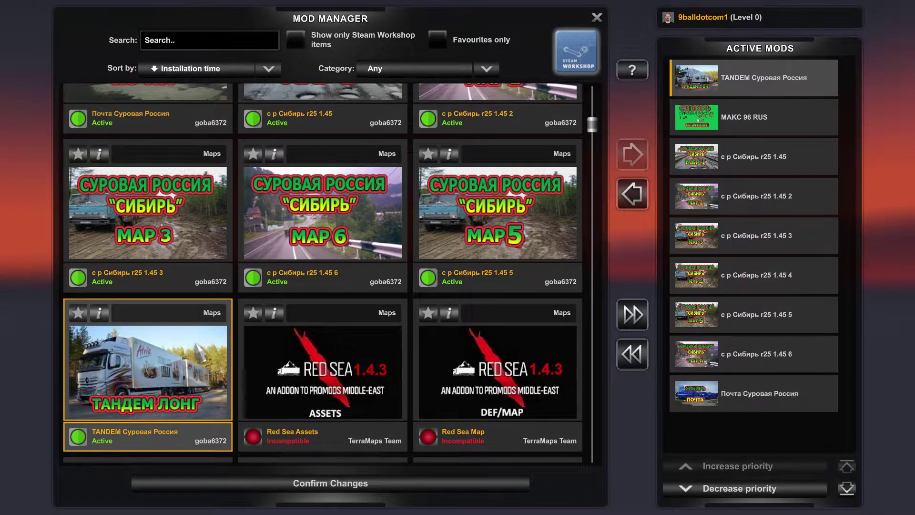
pyautogui.click(846, 486)
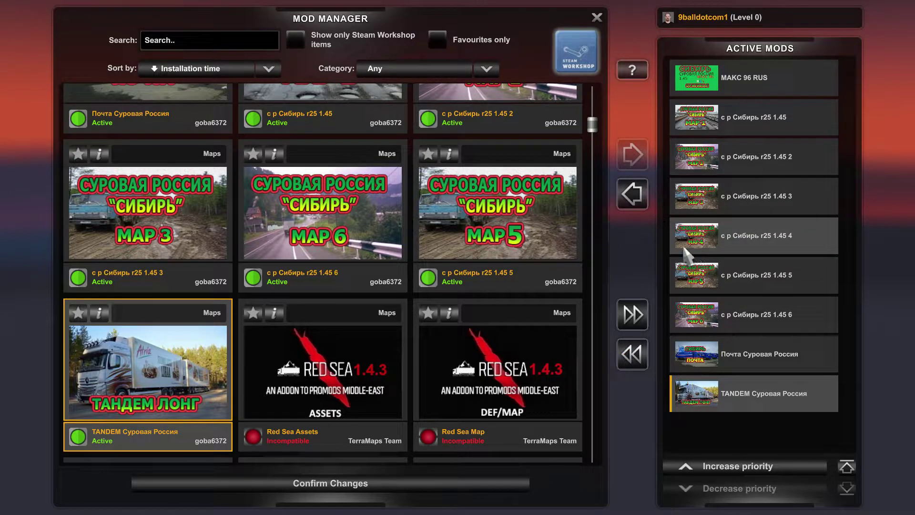
# Step: Activate the Profile Jumpstart: Cash & XP Boost mod, and remove it from the active mods again
pyautogui.scroll(-3, 429, 286)
pyautogui.scroll(-3, 432, 285)
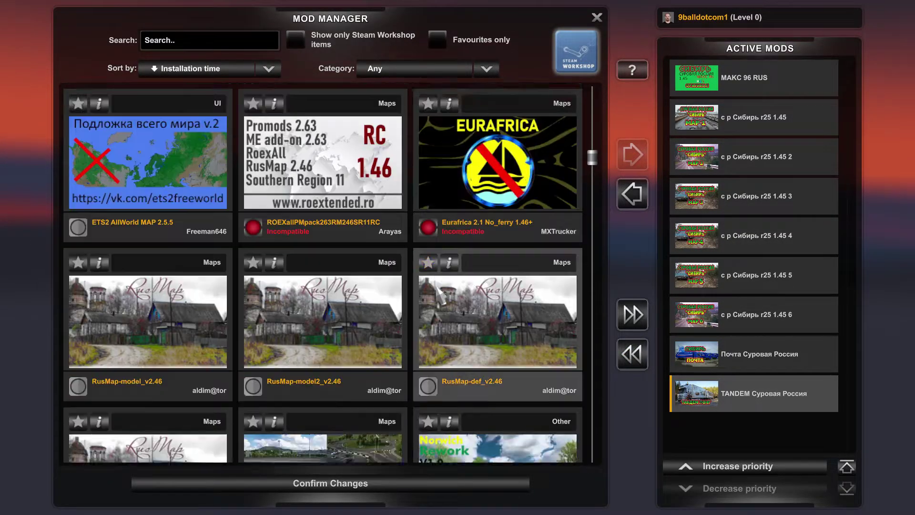
pyautogui.scroll(-2, 438, 284)
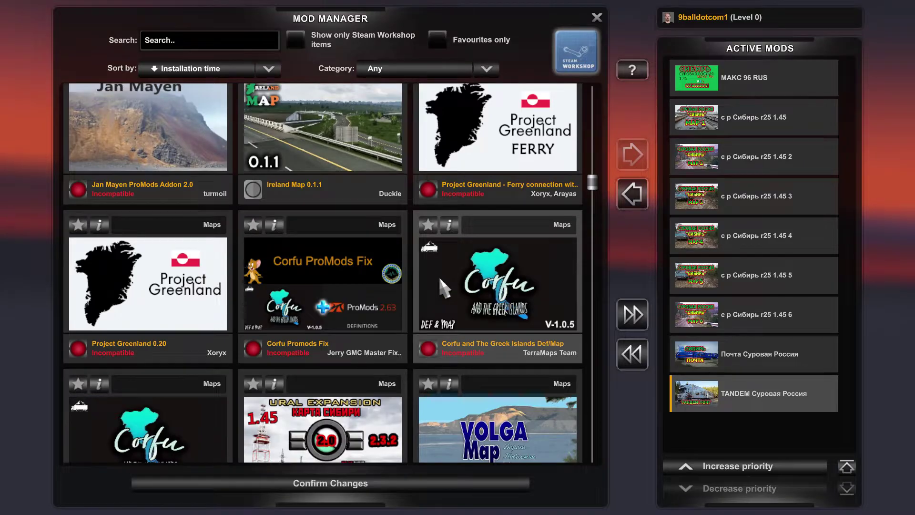
pyautogui.scroll(-5, 436, 276)
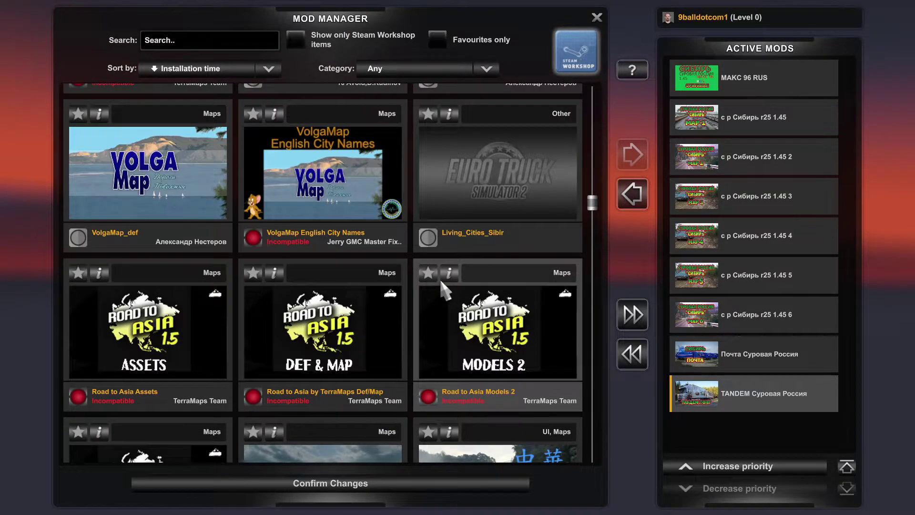
pyautogui.scroll(-5, 440, 275)
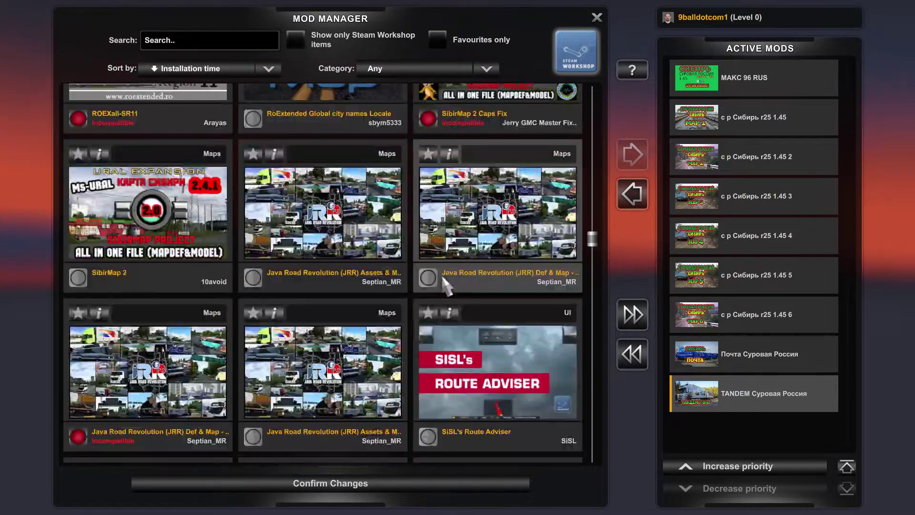
pyautogui.scroll(-3, 444, 281)
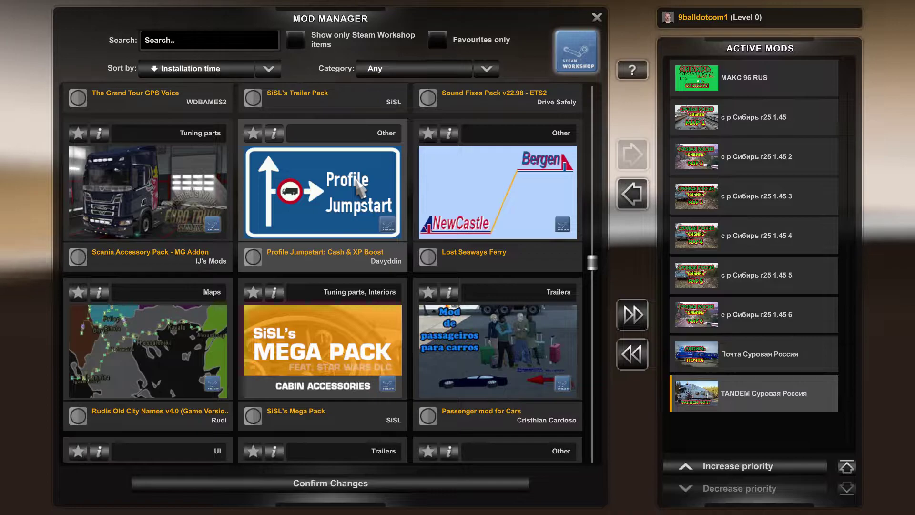
pyautogui.doubleClick(321, 188)
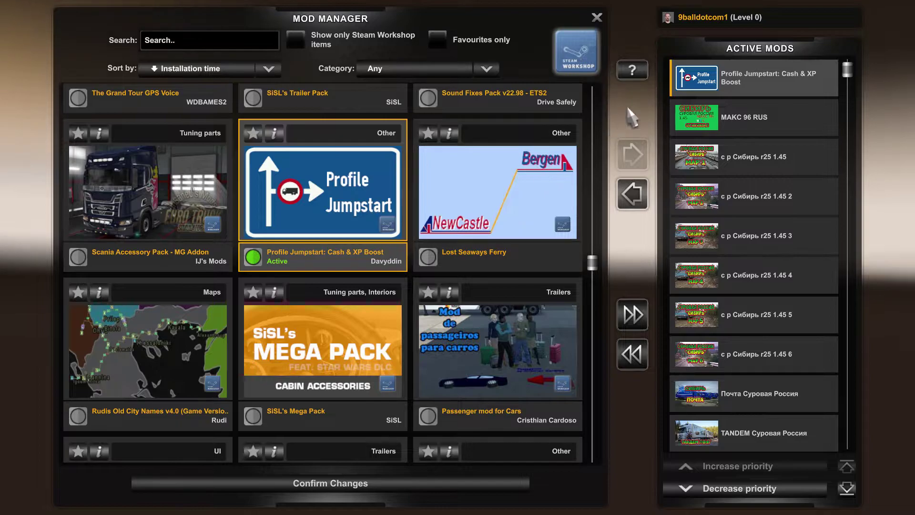
pyautogui.doubleClick(757, 78)
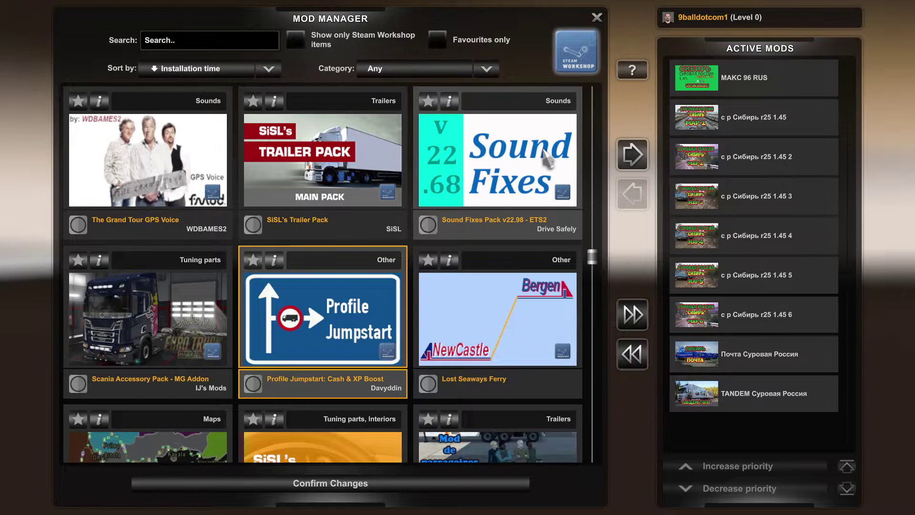
# Step: Look through the available Workshop mods around and below Profile Jumpstart for optional additions to the mod list
pyautogui.scroll(-5, 420, 226)
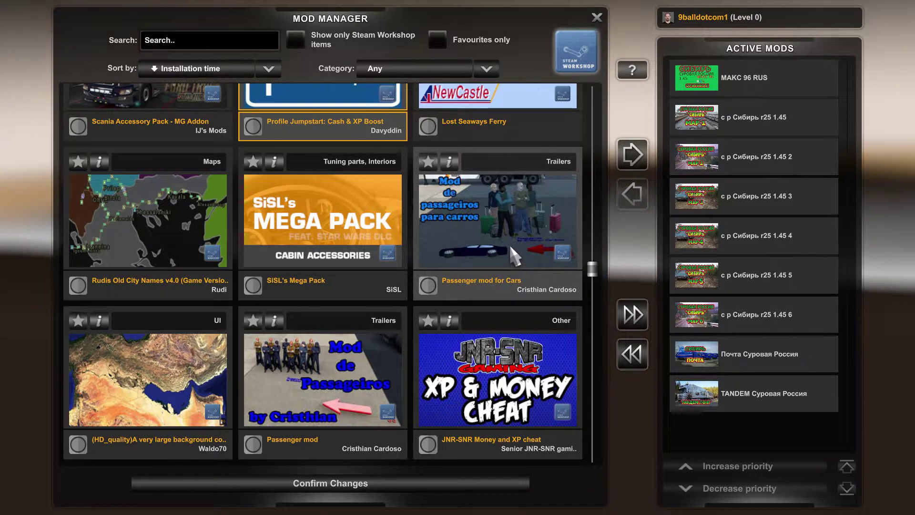
pyautogui.scroll(-3, 512, 247)
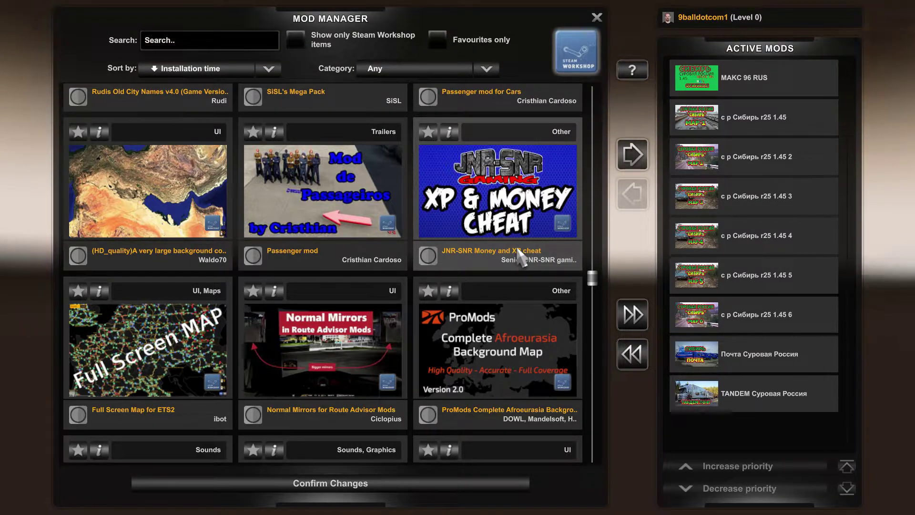
pyautogui.scroll(5, 525, 261)
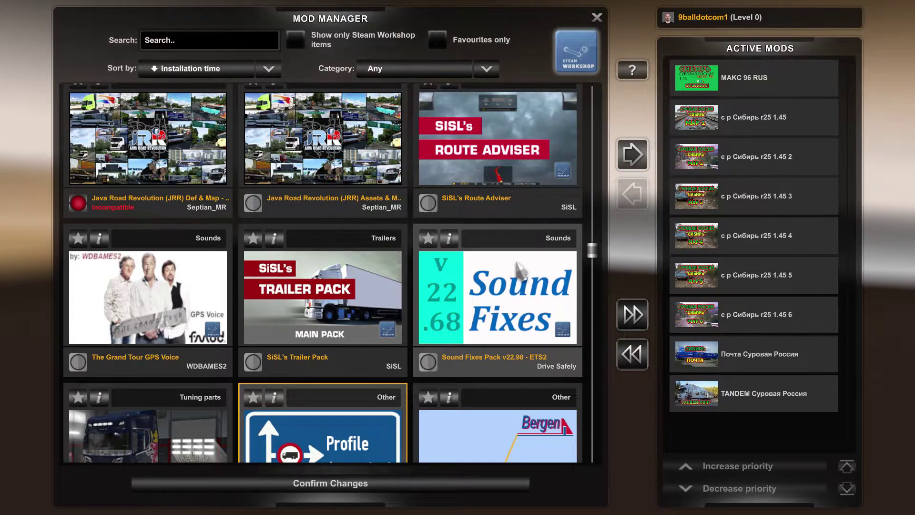
pyautogui.scroll(-3, 431, 265)
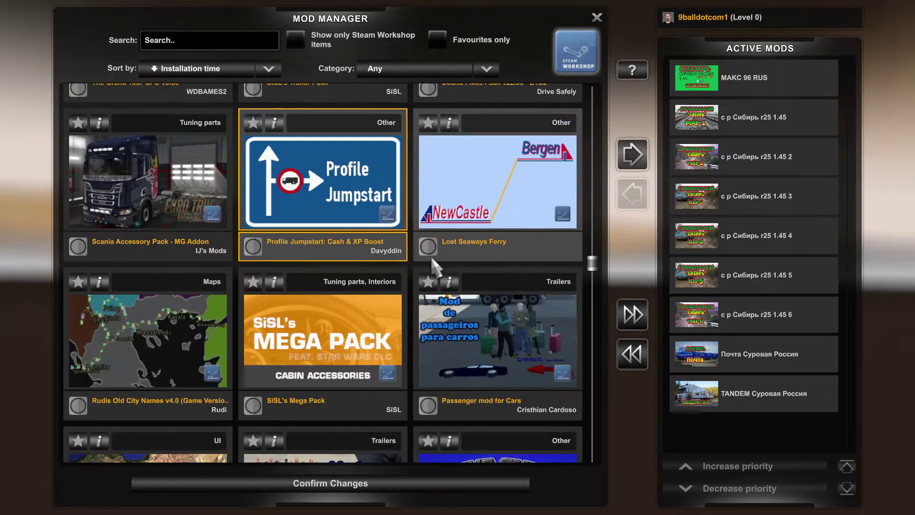
pyautogui.scroll(-5, 432, 261)
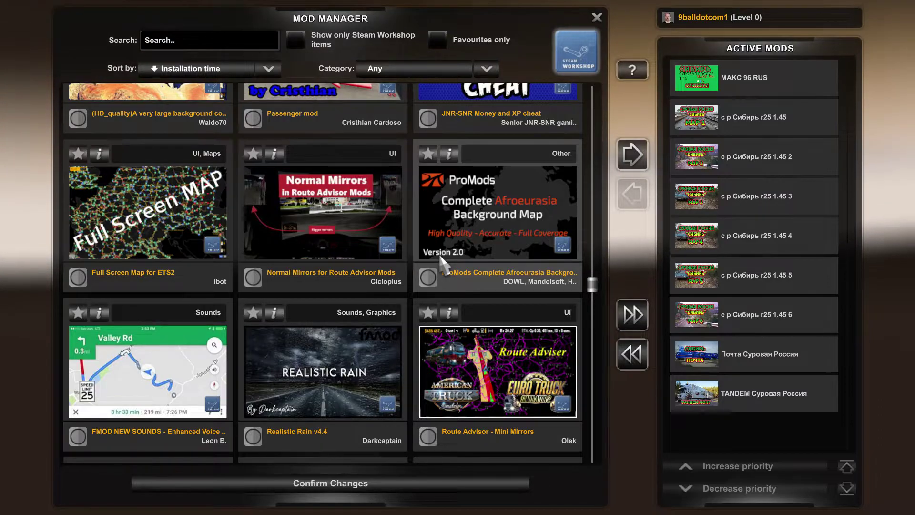
pyautogui.scroll(-1, 443, 261)
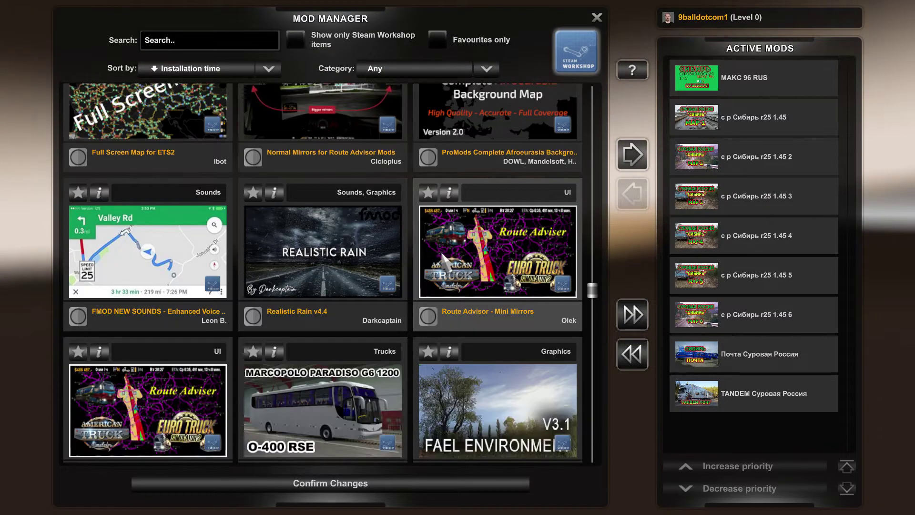
pyautogui.scroll(4, 442, 256)
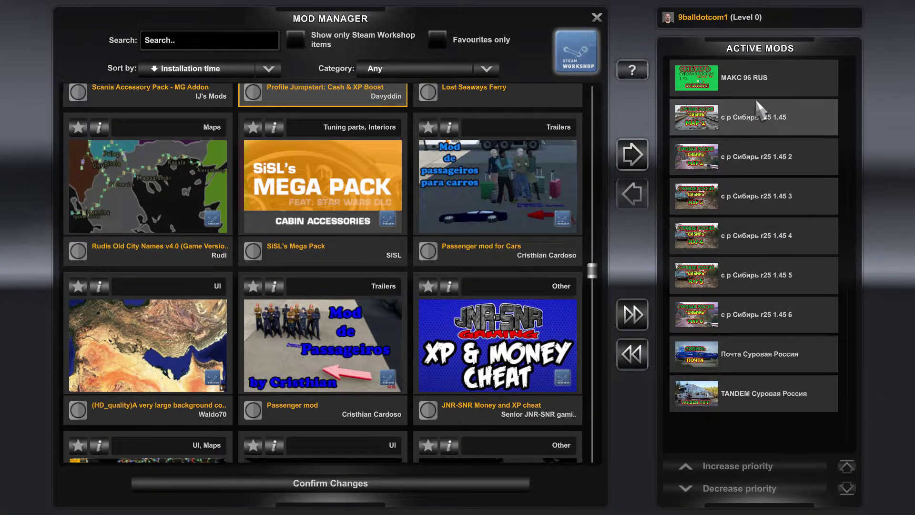
# Step: Confirm the mod changes, and create the profile with srrus.mbd as its map module
pyautogui.click(346, 485)
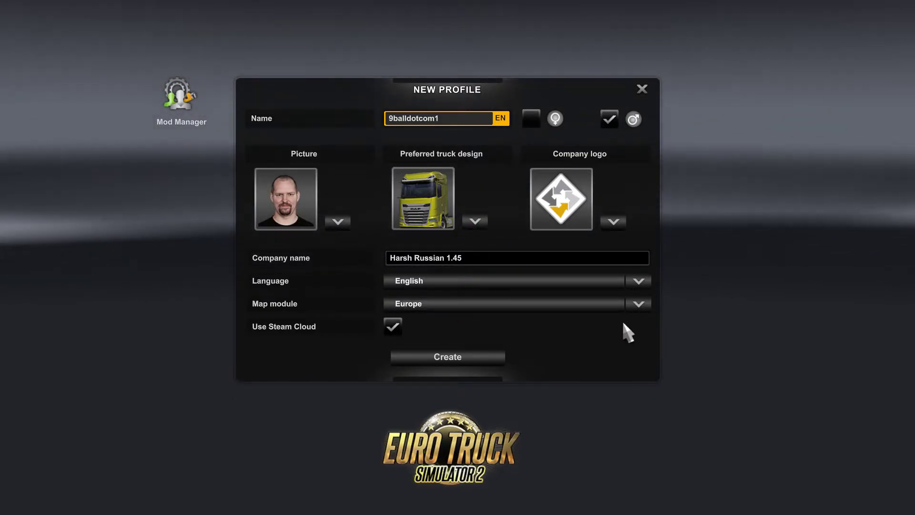
pyautogui.click(638, 303)
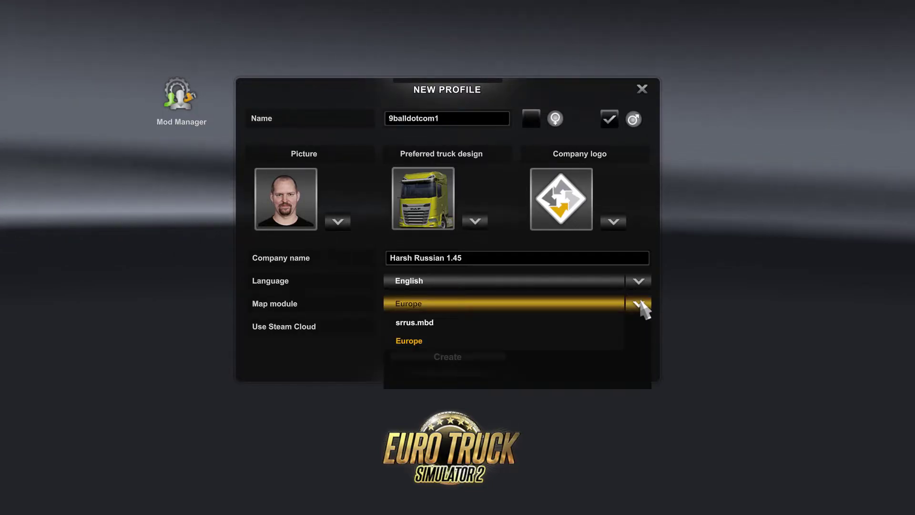
pyautogui.click(427, 326)
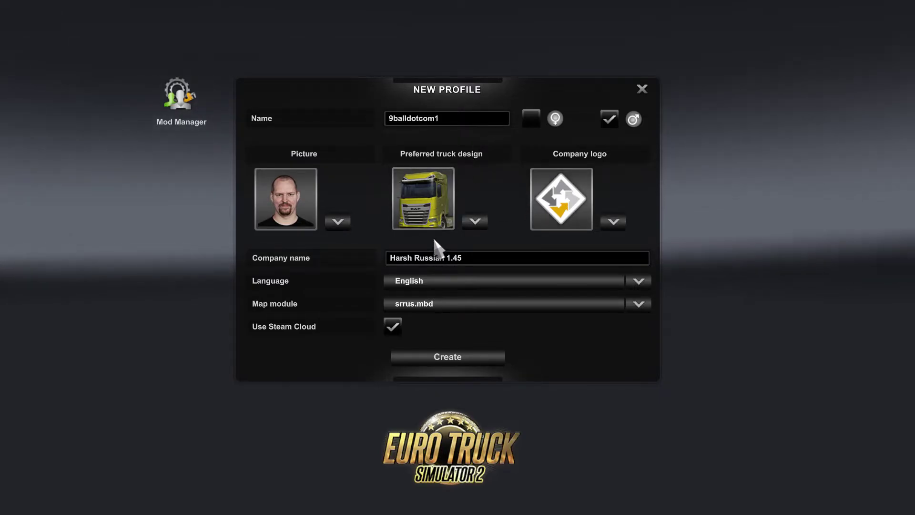
pyautogui.click(432, 358)
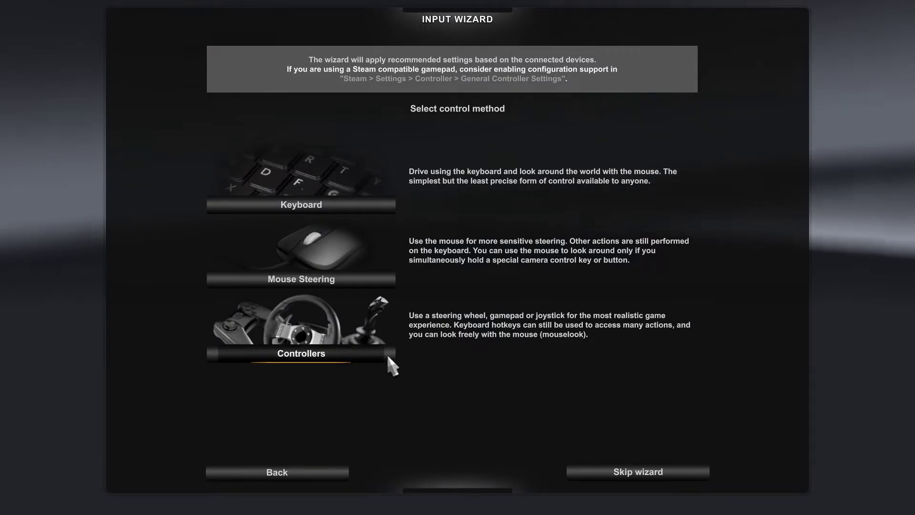
# Step: Complete the input wizard with Controllers as the control method and Sequential as the gearbox type
pyautogui.click(337, 356)
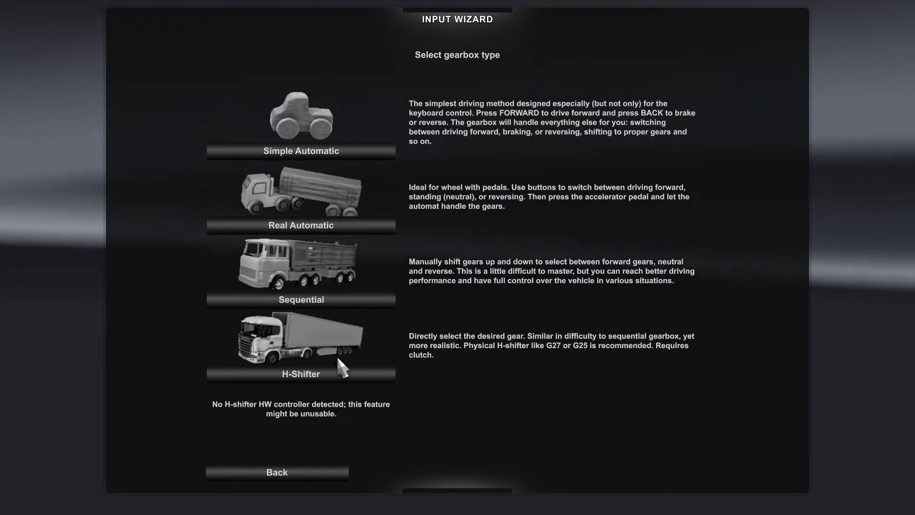
pyautogui.click(358, 301)
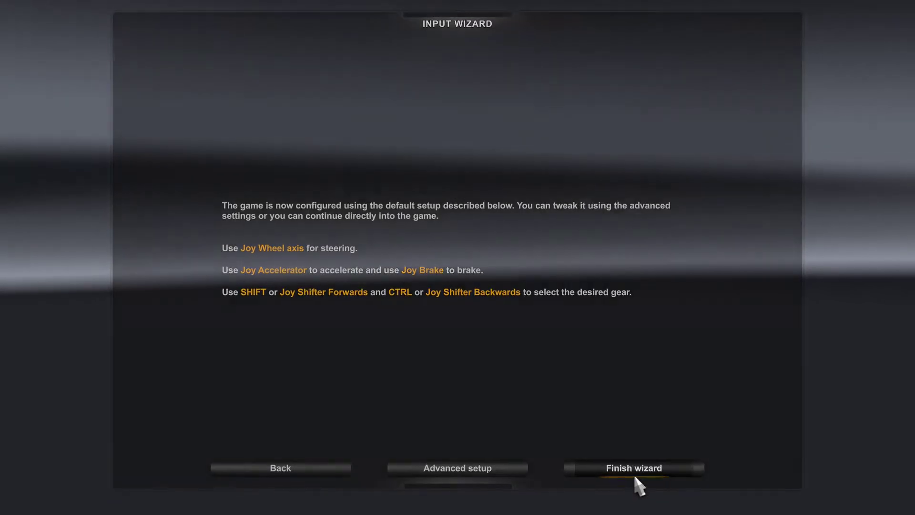
pyautogui.click(633, 473)
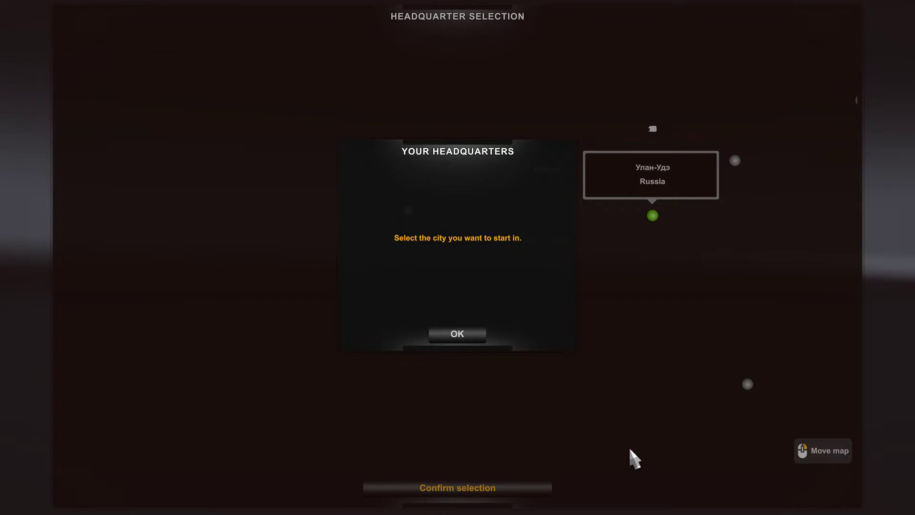
# Step: Confirm Улан-Удэ as the headquarters city, and decline the tutorial
pyautogui.click(472, 337)
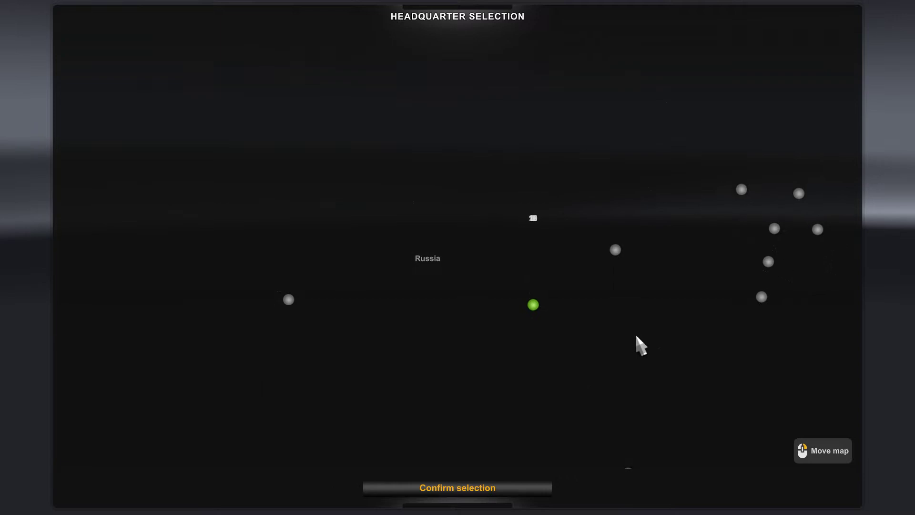
pyautogui.moveTo(639, 343); pyautogui.dragTo(519, 351)
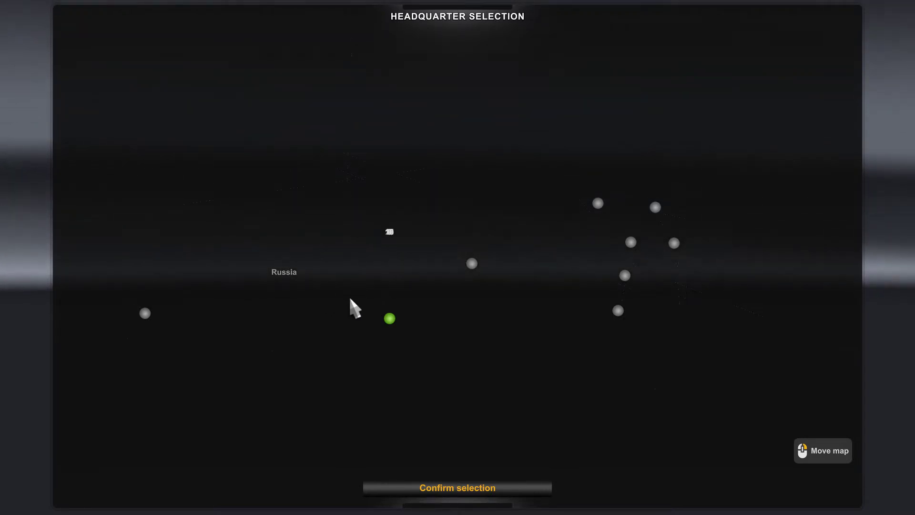
pyautogui.moveTo(381, 314)
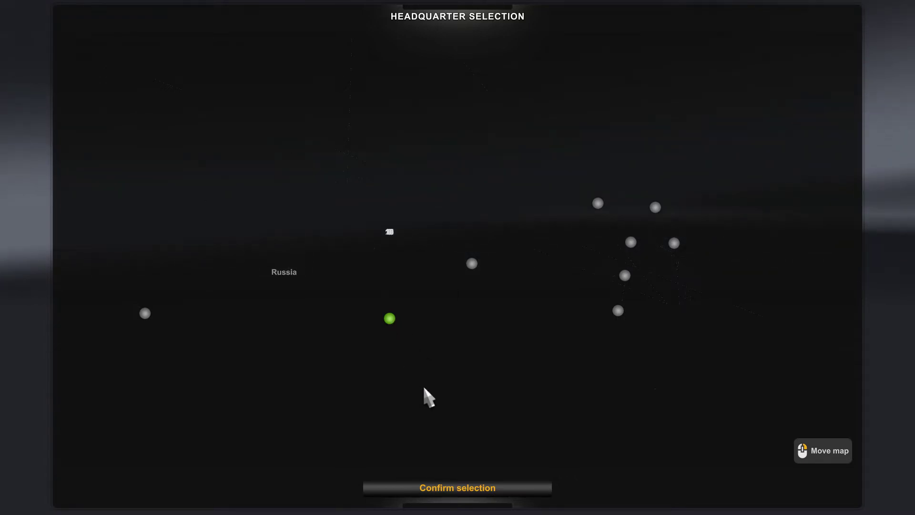
pyautogui.click(455, 493)
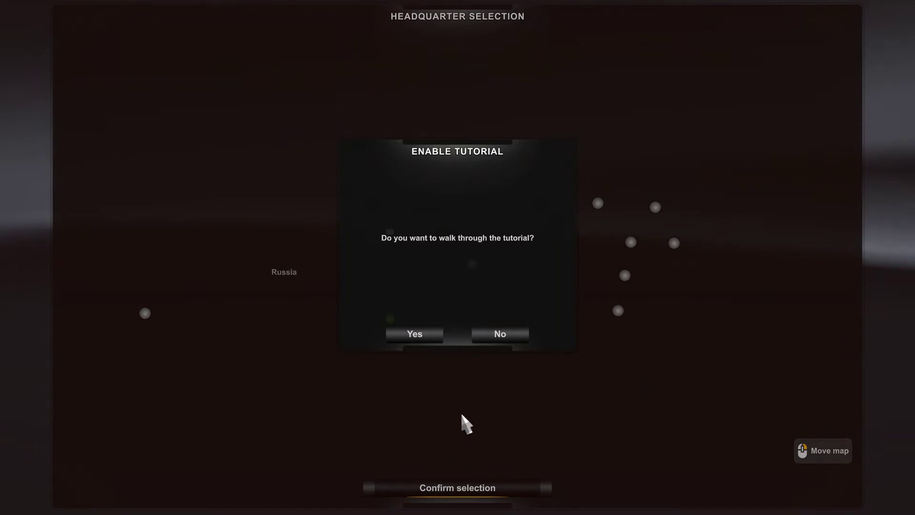
pyautogui.click(500, 335)
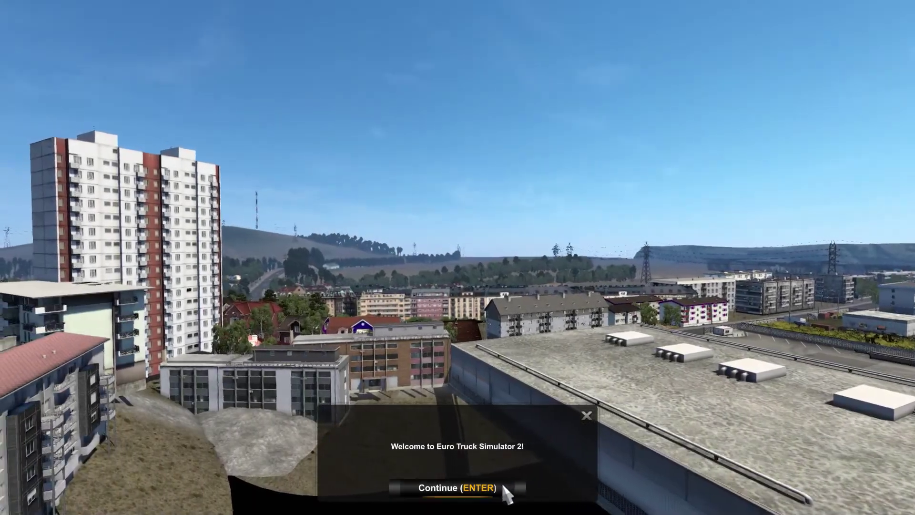
# Step: Continue through the welcome messages until the truck's cab view is reached
pyautogui.click(497, 485)
pyautogui.click(495, 486)
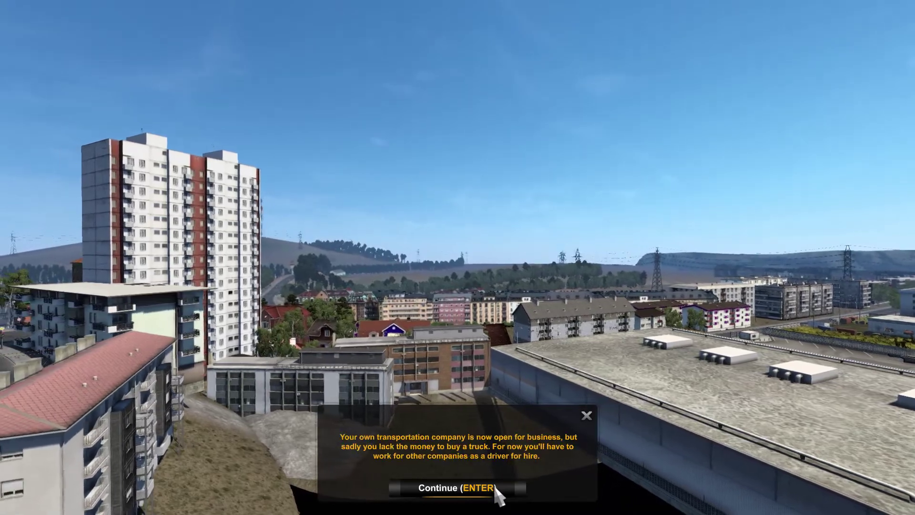
pyautogui.click(495, 486)
pyautogui.click(496, 486)
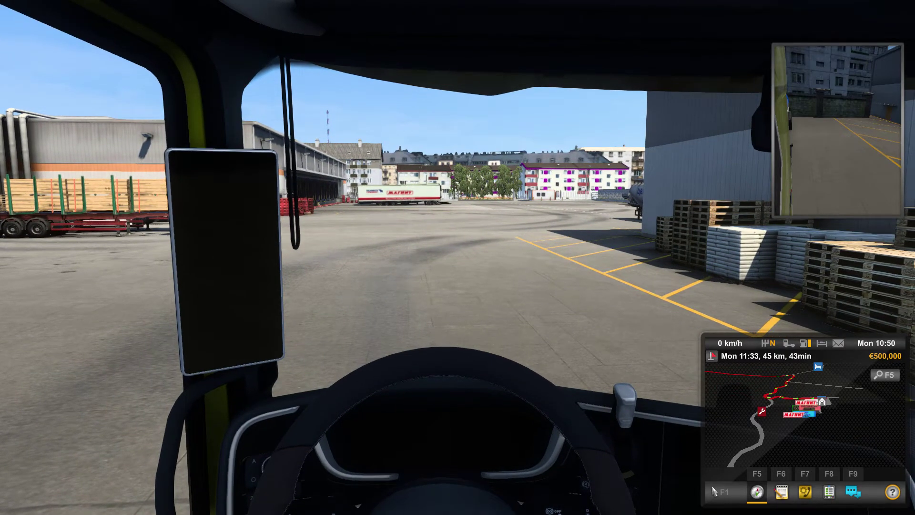
# Step: Open the world map and examine the road around Десятниково and Бар, south of Улан-Удэ
pyautogui.press('m')
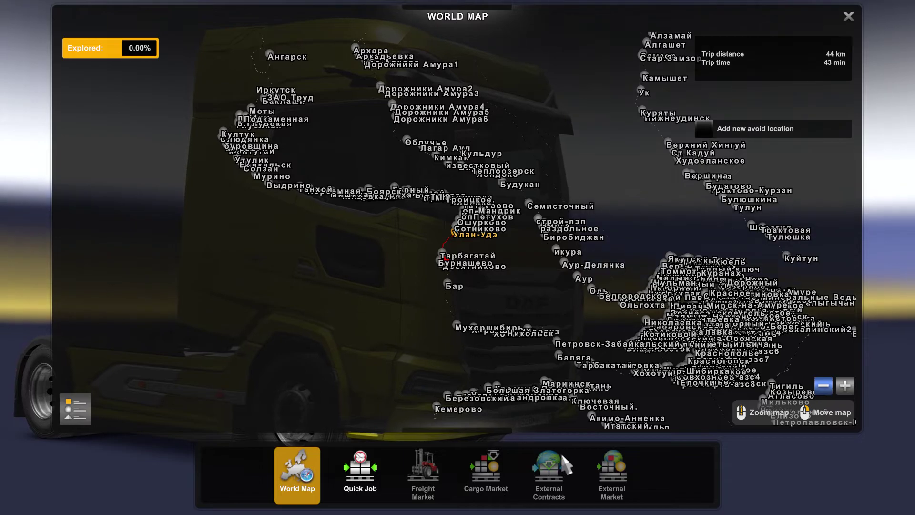
pyautogui.scroll(3, 458, 280)
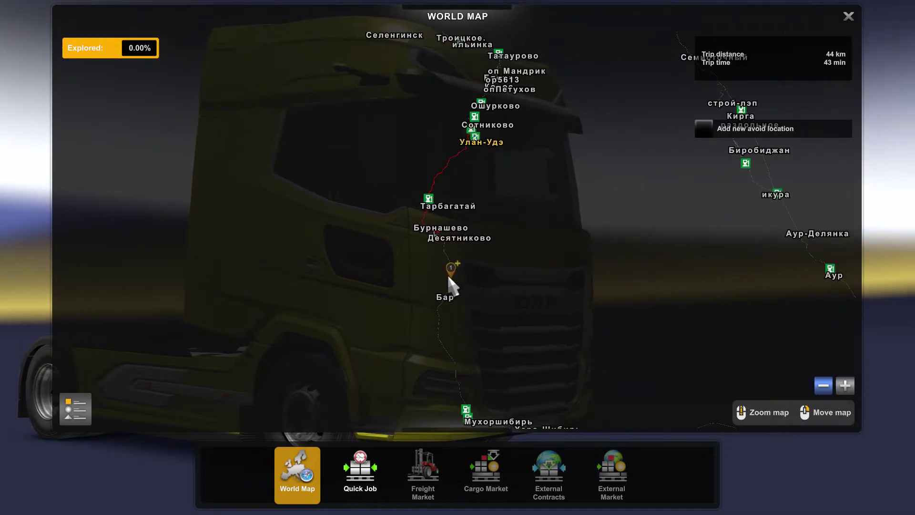
pyautogui.scroll(4, 480, 281)
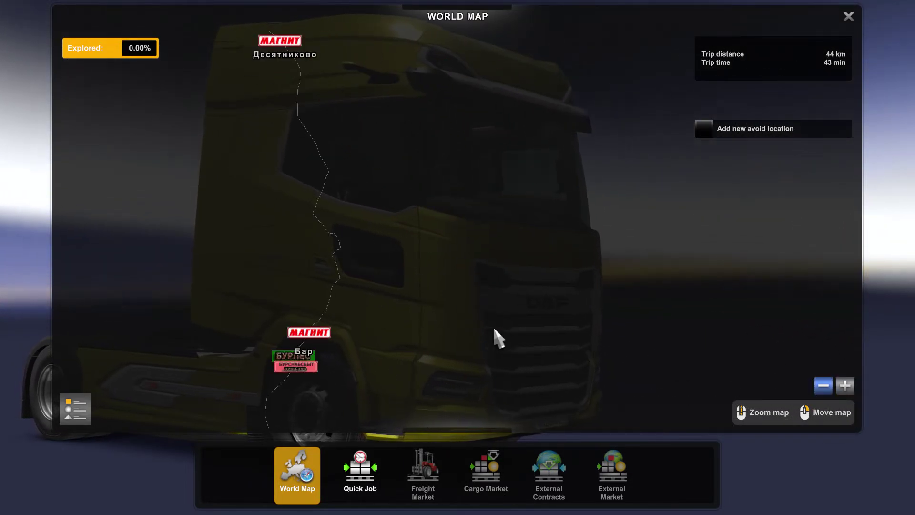
pyautogui.moveTo(466, 260); pyautogui.dragTo(497, 408)
pyautogui.moveTo(450, 336); pyautogui.dragTo(466, 403)
# Step: Examine the companies, fuel stations and roads in and around Улан-Удэ on the world map
pyautogui.scroll(-4, 465, 389)
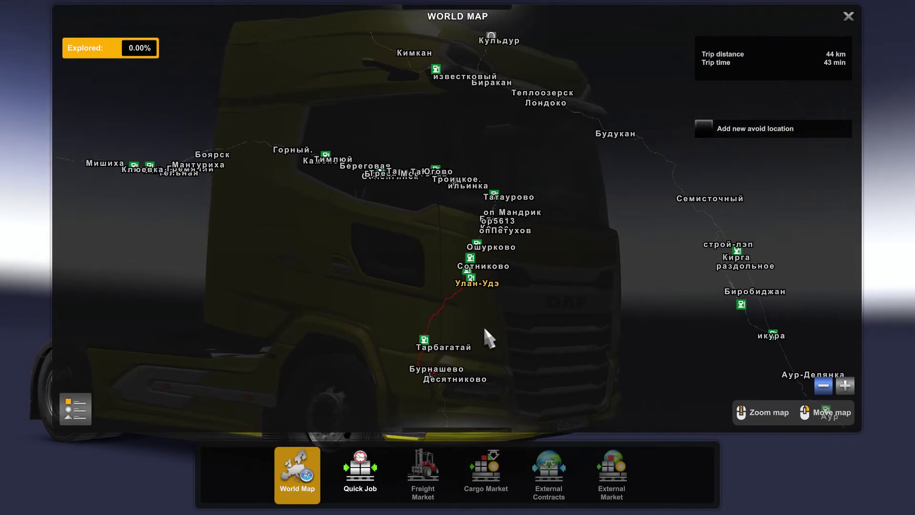
pyautogui.moveTo(484, 328); pyautogui.dragTo(464, 360)
pyautogui.scroll(3, 456, 313)
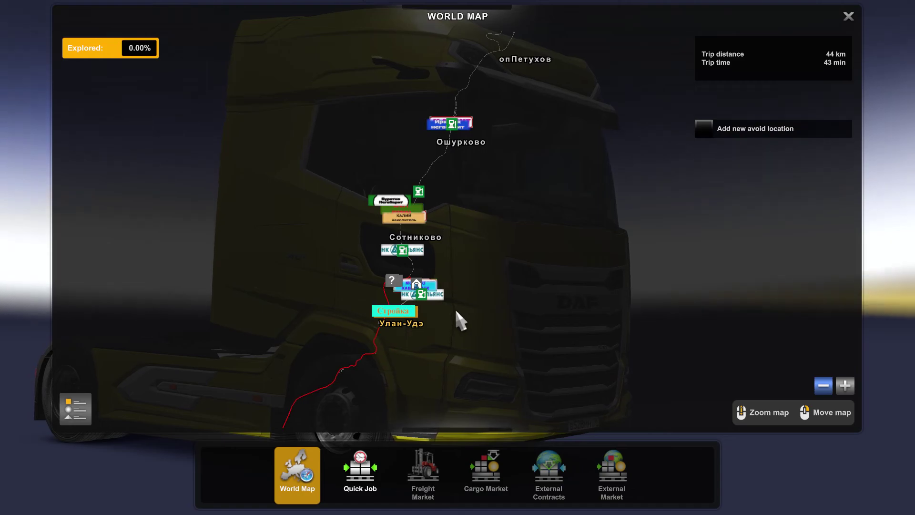
pyautogui.moveTo(457, 316); pyautogui.dragTo(538, 324)
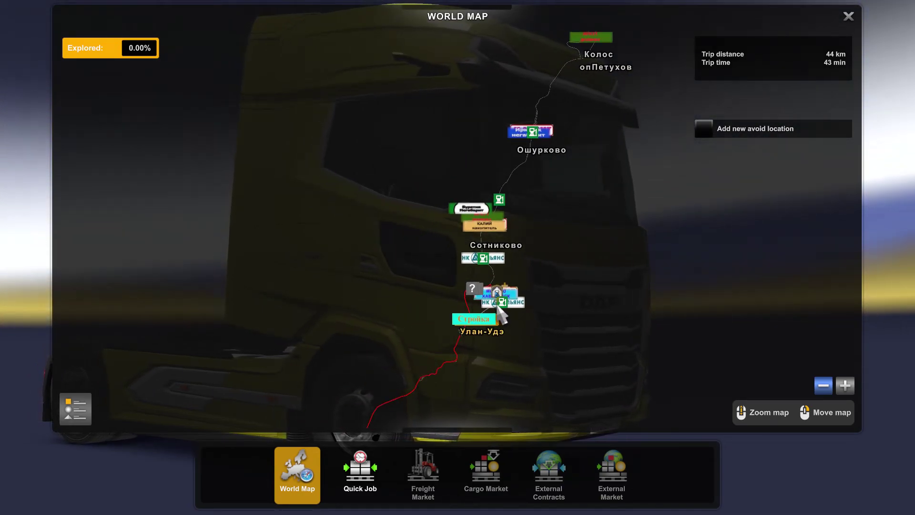
pyautogui.scroll(4, 495, 307)
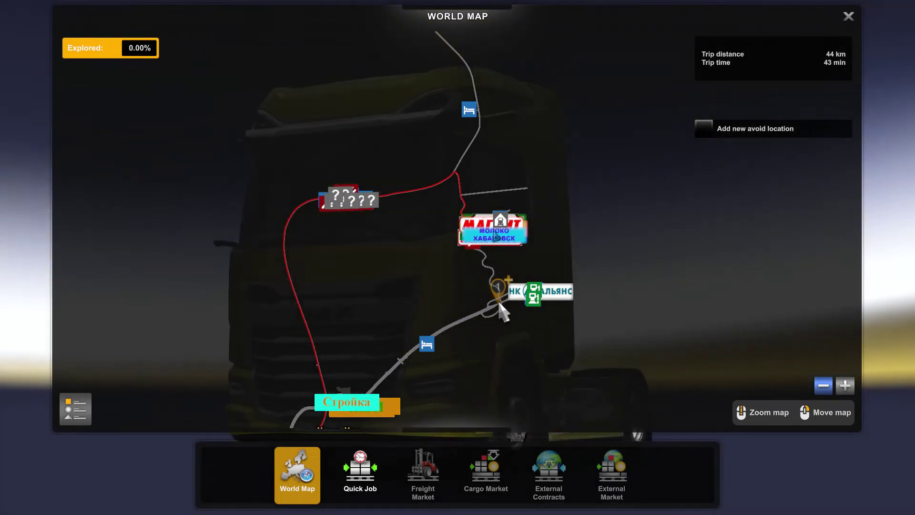
pyautogui.moveTo(500, 363); pyautogui.dragTo(616, 256)
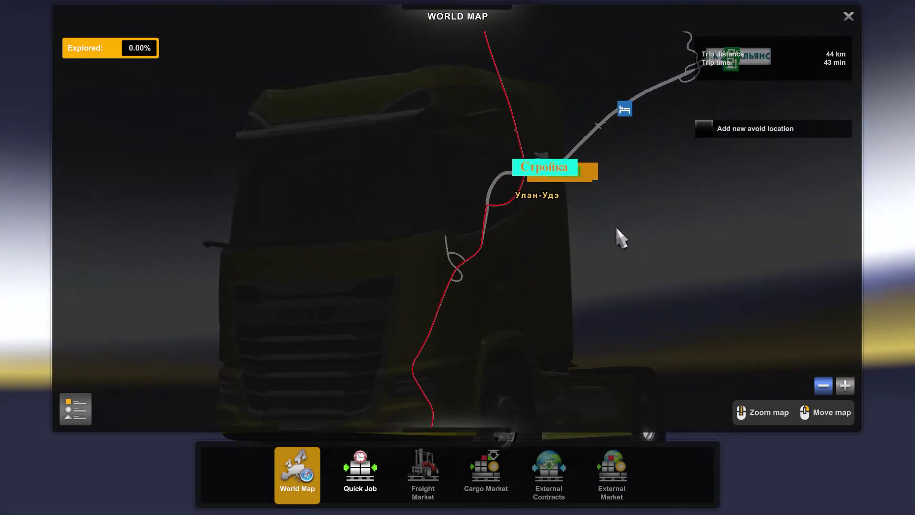
pyautogui.moveTo(545, 340); pyautogui.dragTo(531, 286)
pyautogui.scroll(-4, 533, 278)
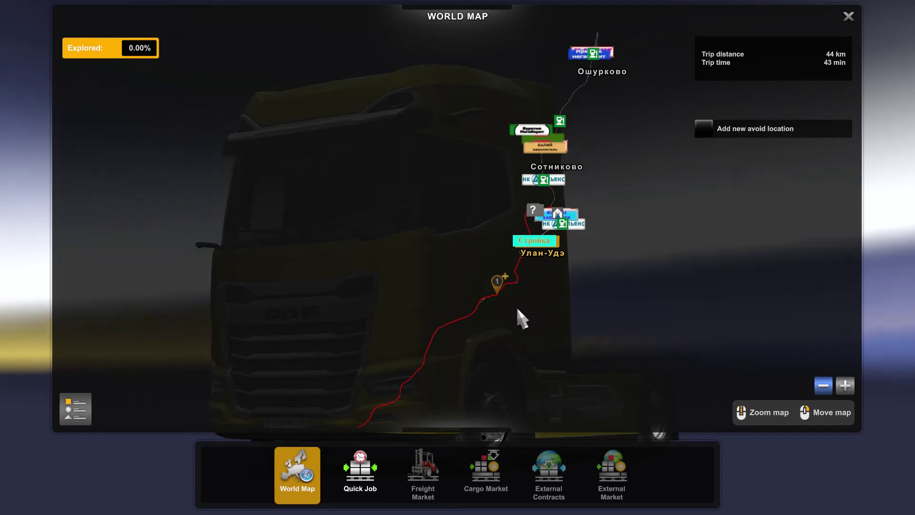
pyautogui.scroll(-5, 518, 303)
pyautogui.scroll(5, 518, 305)
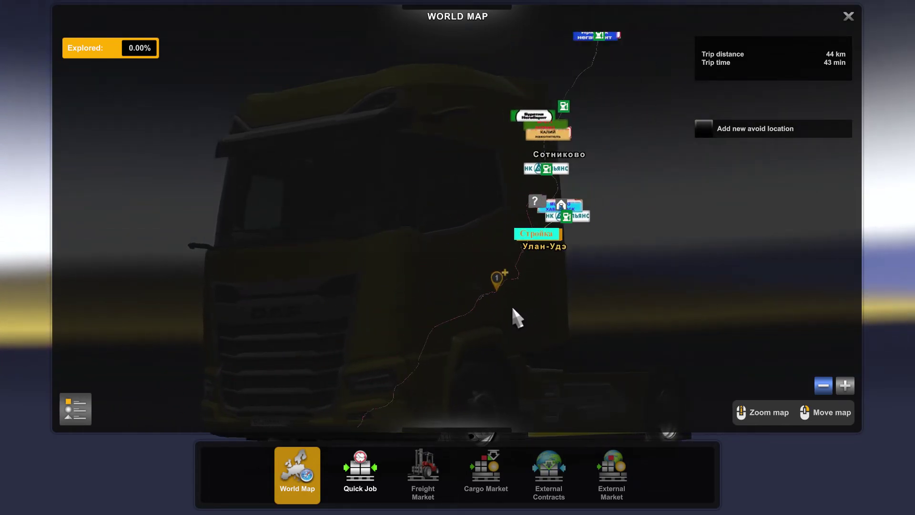
# Step: Follow the planned route from Улан-Удэ to its destination near Десятниково, and view the surrounding towns
pyautogui.moveTo(472, 356); pyautogui.dragTo(511, 256)
pyautogui.moveTo(528, 339)
pyautogui.mouseDown()
pyautogui.moveTo(524, 232)
pyautogui.moveTo(510, 168)
pyautogui.mouseUp()
pyautogui.moveTo(557, 265)
pyautogui.mouseDown()
pyautogui.moveTo(539, 247)
pyautogui.moveTo(321, 260)
pyautogui.mouseUp()
pyautogui.scroll(3, 402, 221)
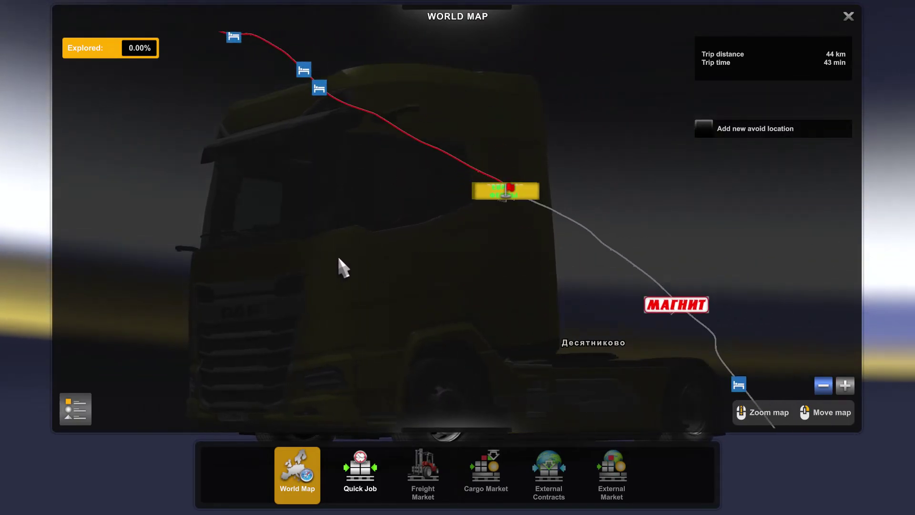
pyautogui.moveTo(457, 281); pyautogui.dragTo(432, 374)
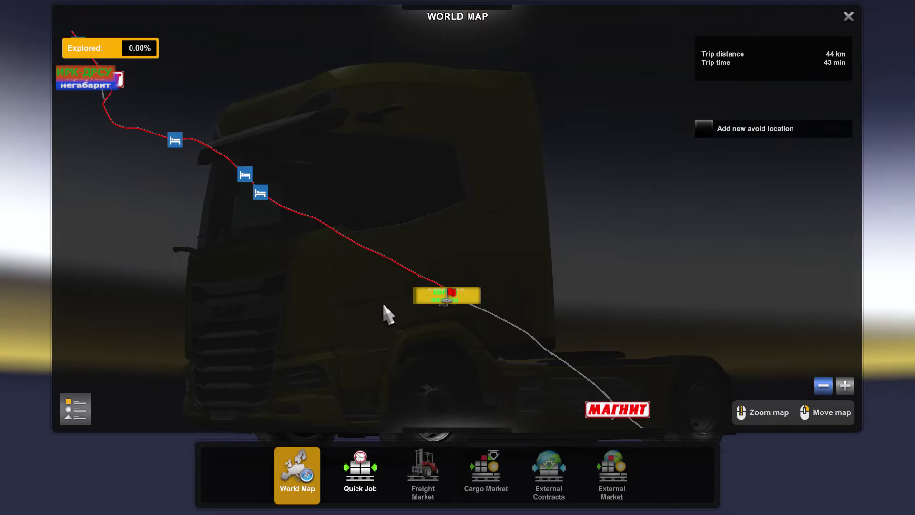
pyautogui.scroll(-4, 387, 313)
pyautogui.scroll(-3, 456, 271)
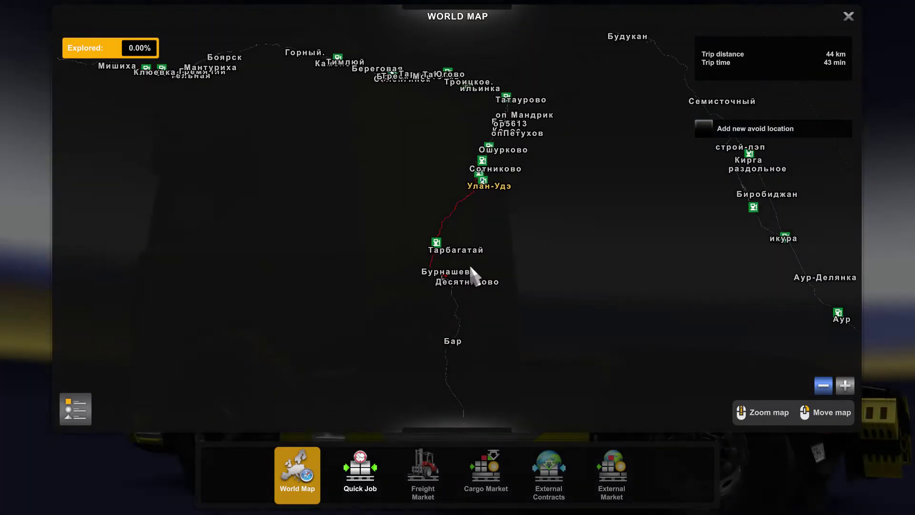
pyautogui.moveTo(545, 240); pyautogui.dragTo(530, 264)
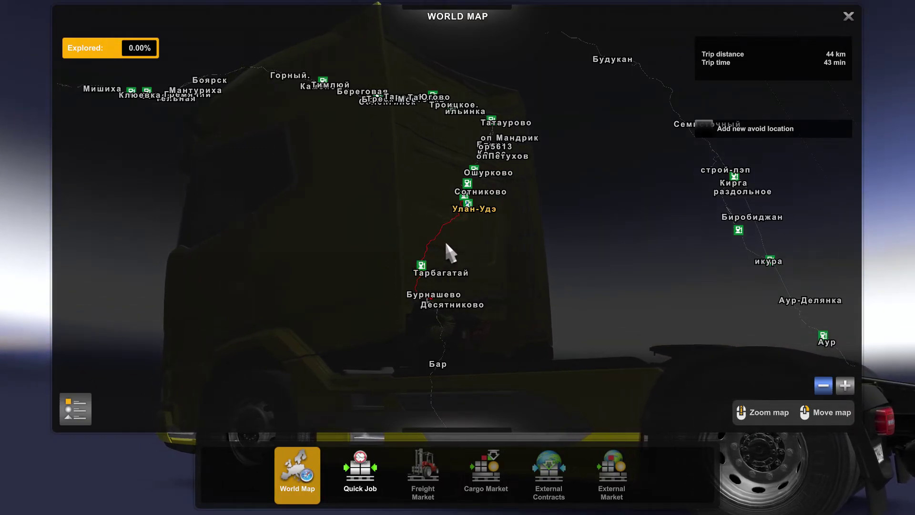
# Step: Examine the road networks around Улан-Удэ and southeast towards Ачинск and Петропавловск-Камчатский, and leave the world map
pyautogui.moveTo(519, 296); pyautogui.dragTo(459, 372)
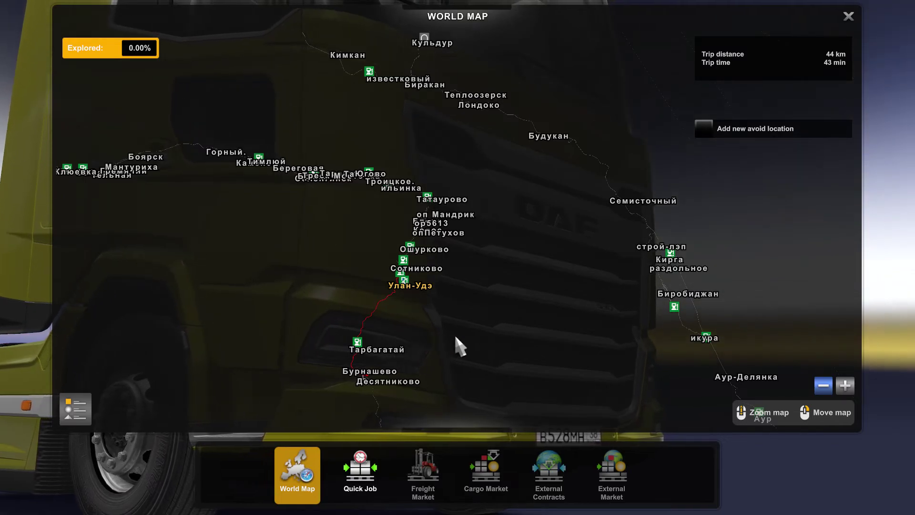
pyautogui.scroll(-3, 456, 337)
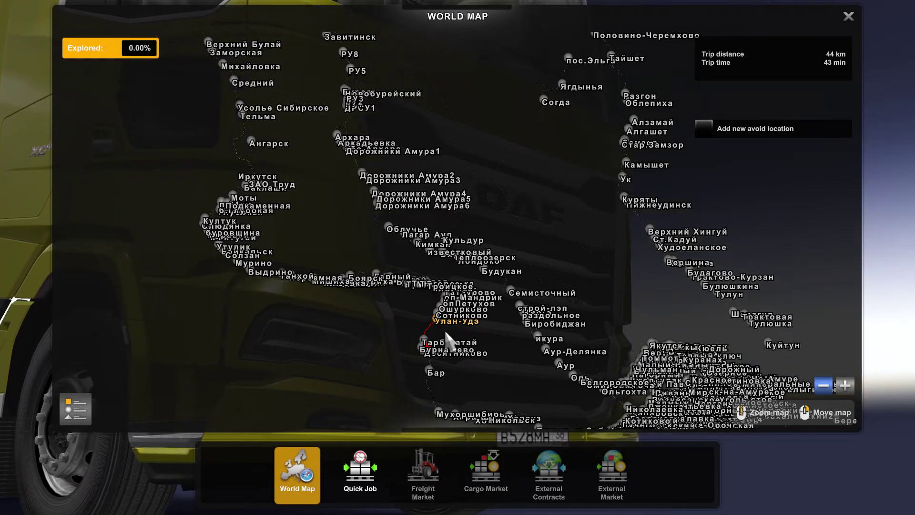
pyautogui.moveTo(499, 336); pyautogui.dragTo(485, 262)
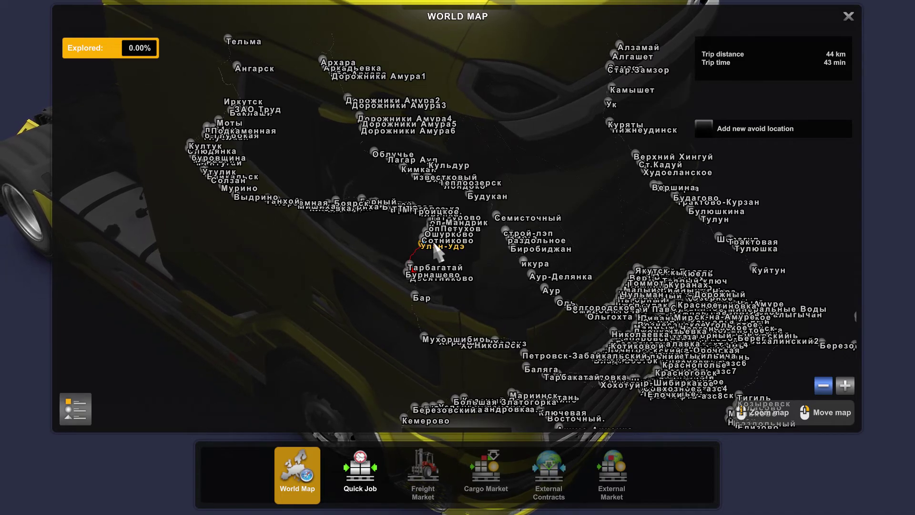
pyautogui.moveTo(518, 296); pyautogui.dragTo(444, 221)
pyautogui.scroll(2, 479, 248)
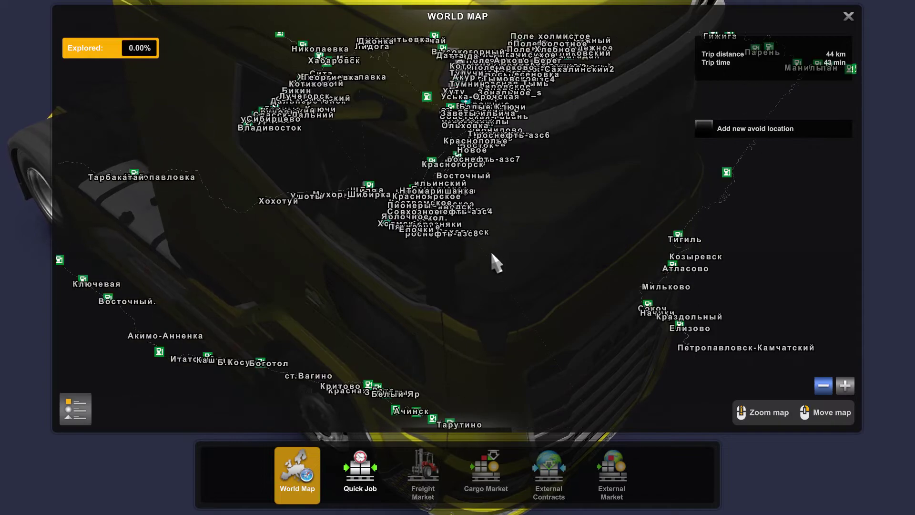
pyautogui.scroll(1, 501, 258)
pyautogui.scroll(-2, 499, 284)
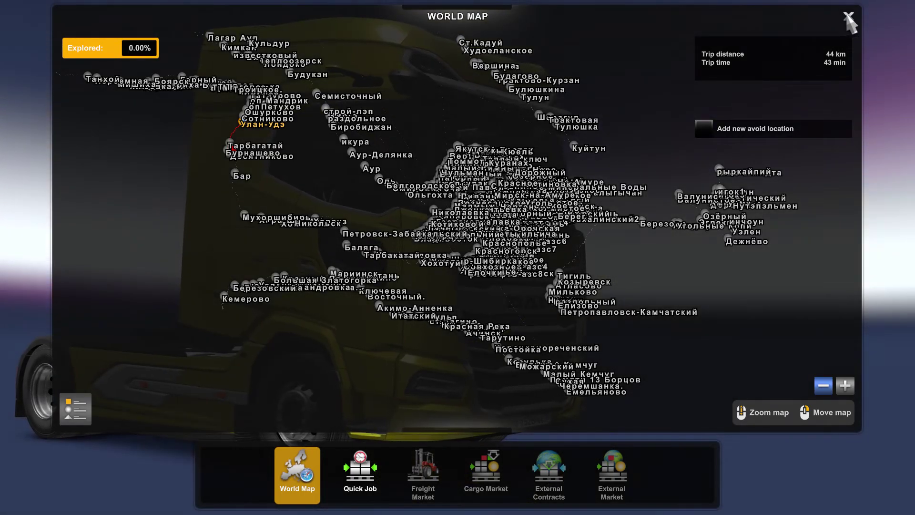
pyautogui.click(847, 17)
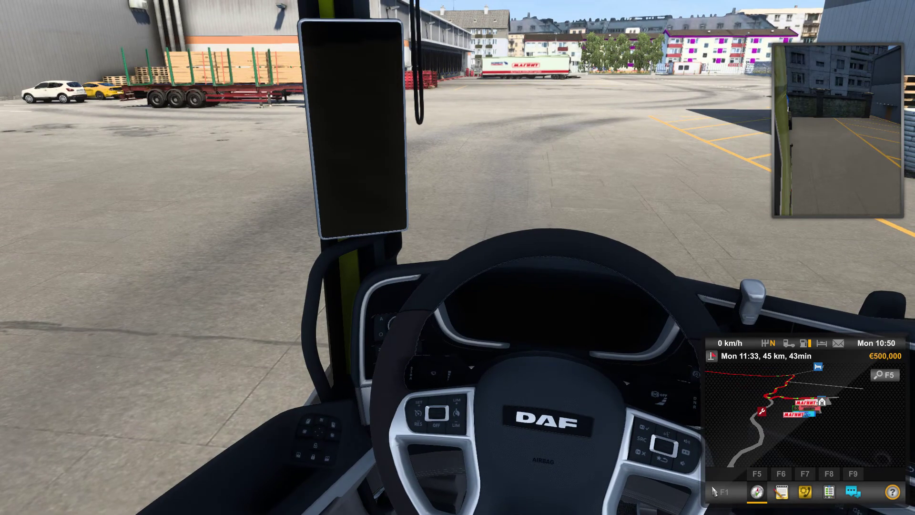
# Step: Set the map alignment to Flat in the gameplay options and return to the main menu
pyautogui.press('Escape')
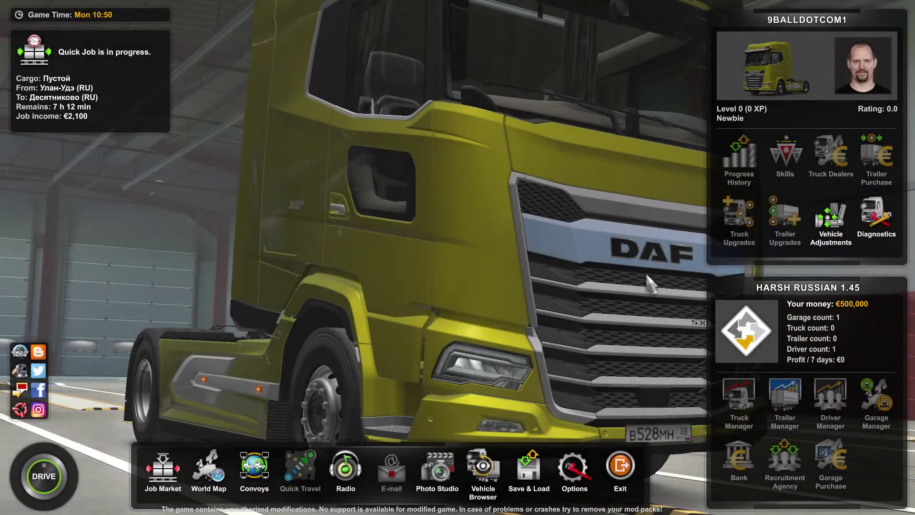
pyautogui.click(575, 466)
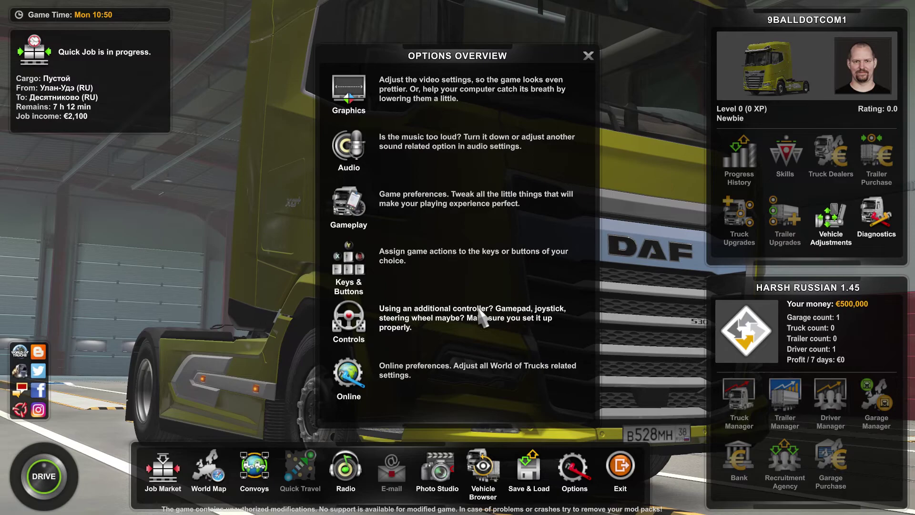
pyautogui.click(395, 215)
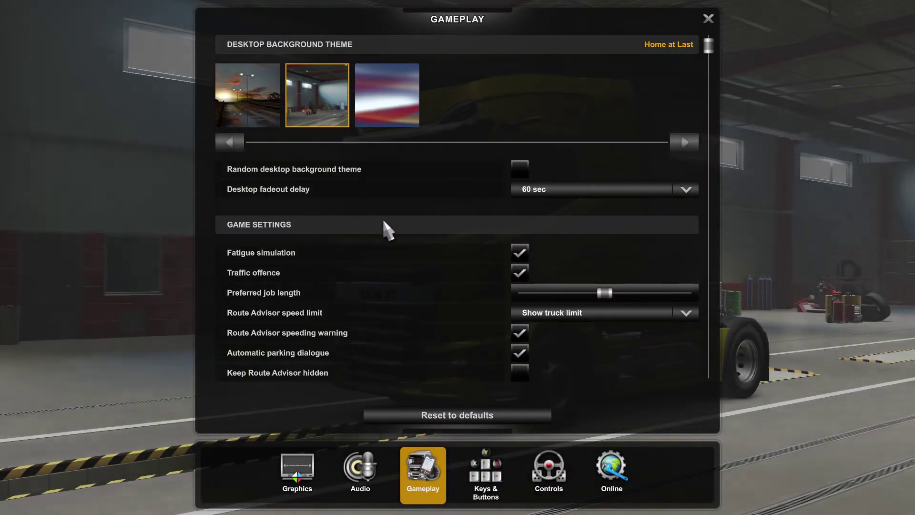
pyautogui.scroll(-2, 382, 222)
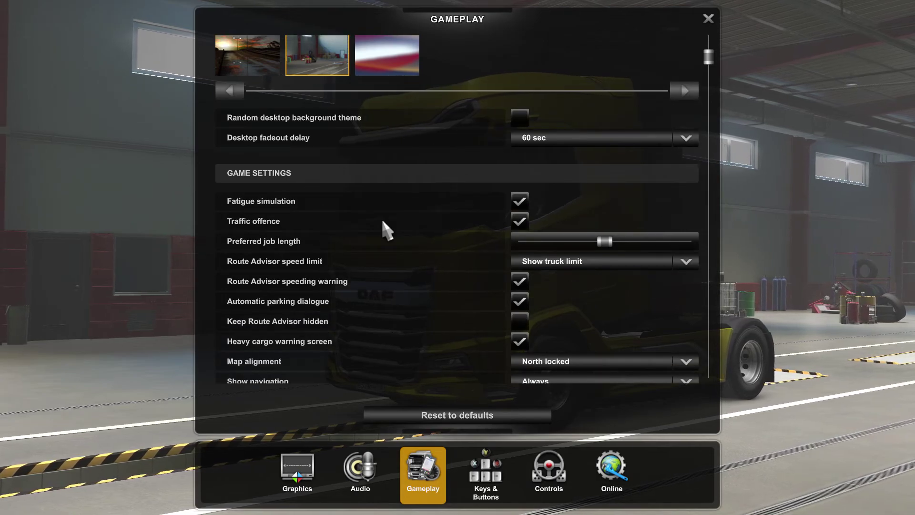
pyautogui.scroll(-3, 383, 221)
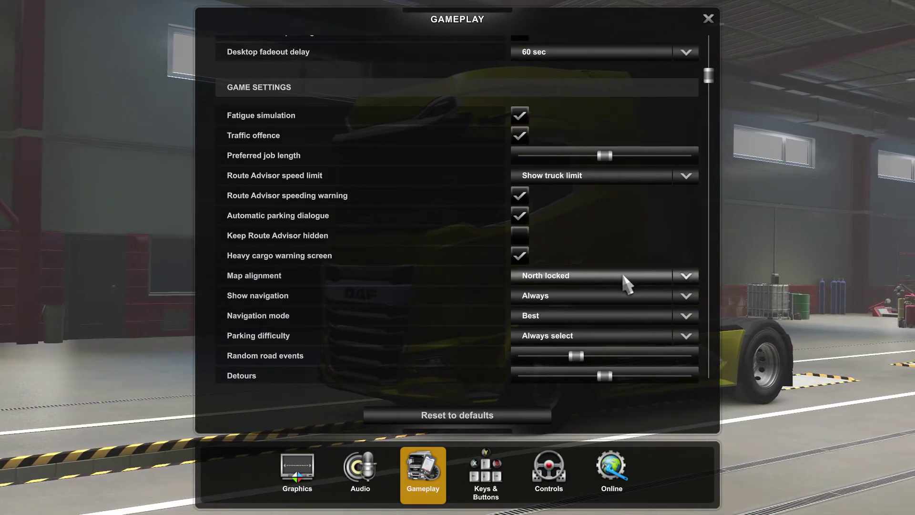
pyautogui.click(686, 279)
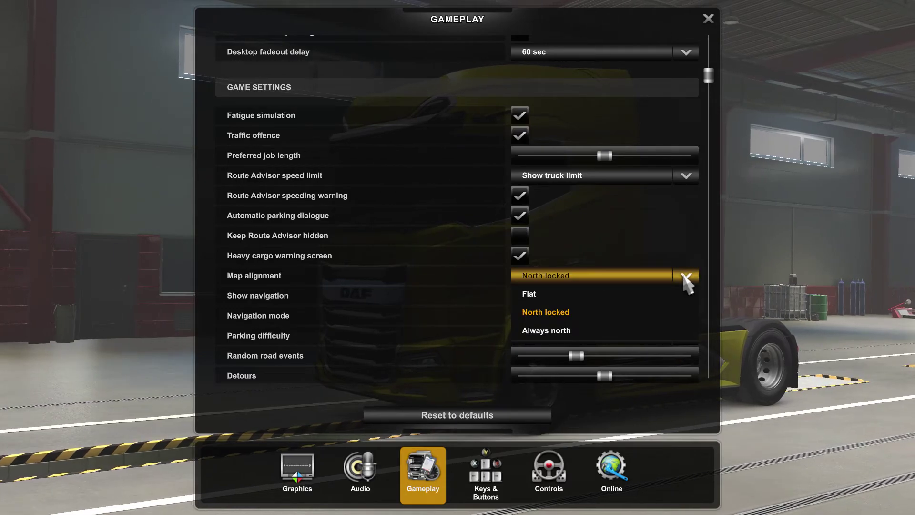
pyautogui.click(543, 294)
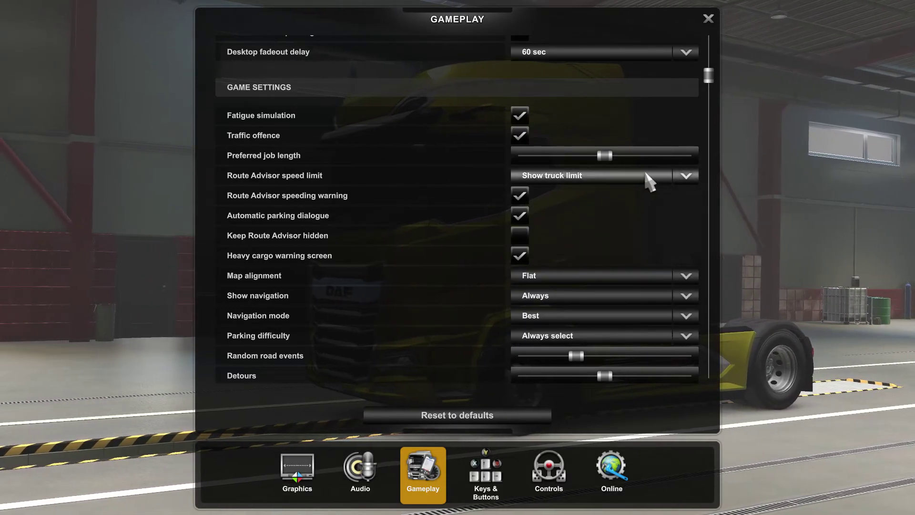
pyautogui.click(708, 18)
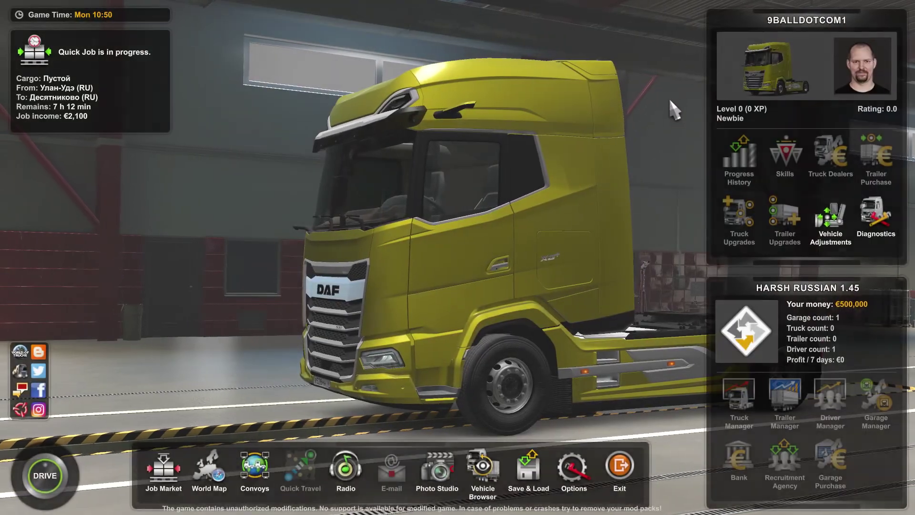
# Step: Reopen the world map and examine the eastern regions around Владивосток, Хабаровск and Петропавловск-Камчатский
pyautogui.click(217, 466)
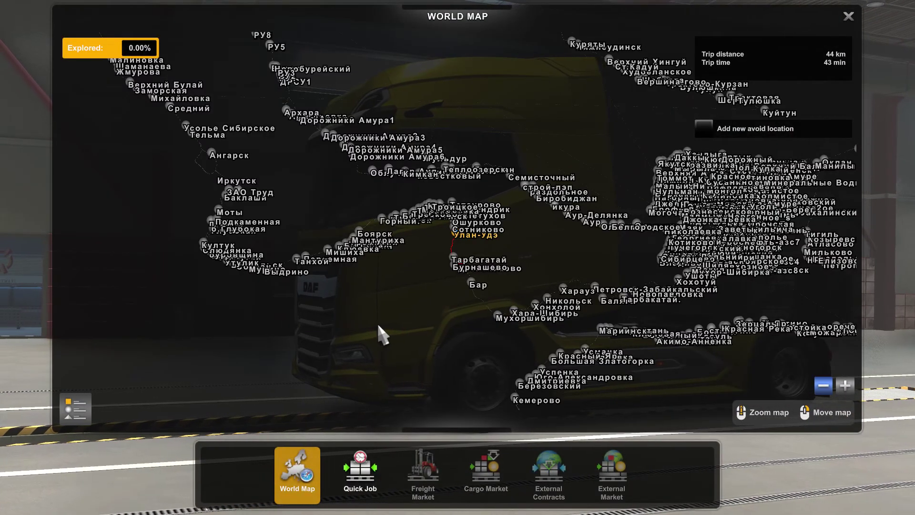
pyautogui.moveTo(378, 333); pyautogui.dragTo(173, 331)
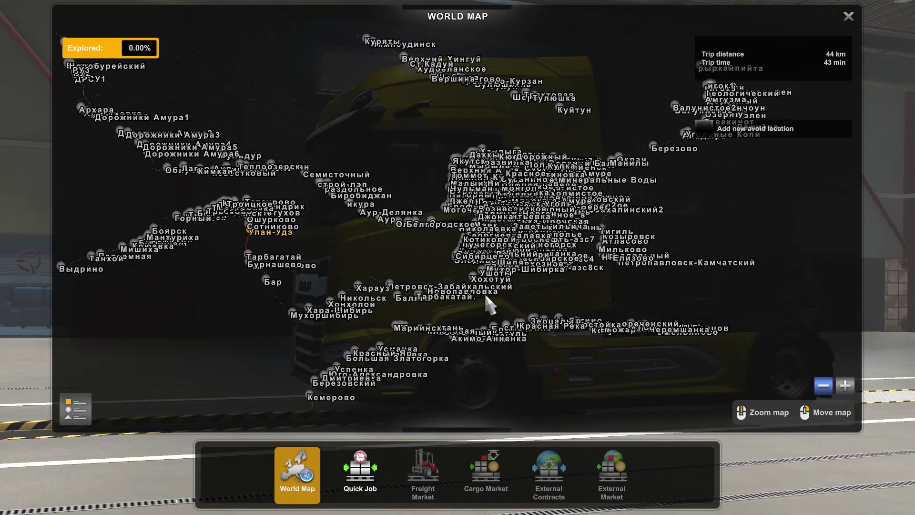
pyautogui.scroll(3, 610, 257)
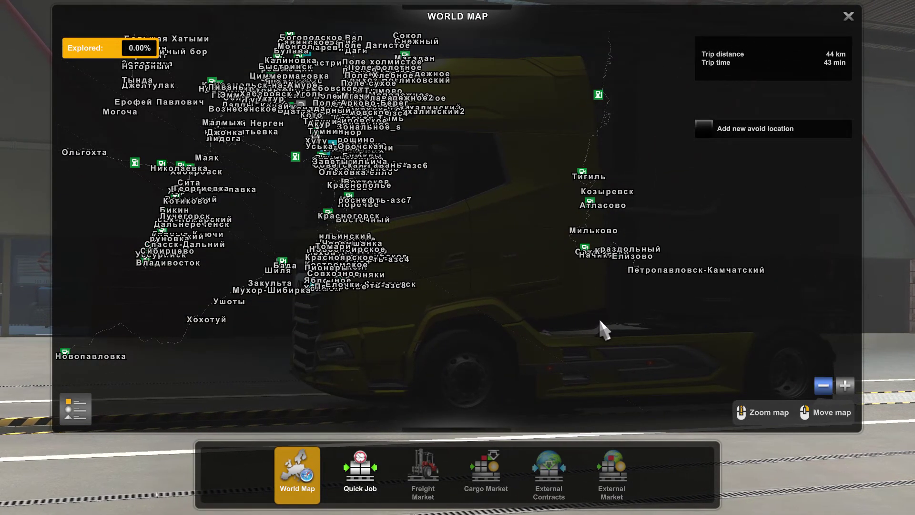
pyautogui.scroll(-5, 599, 321)
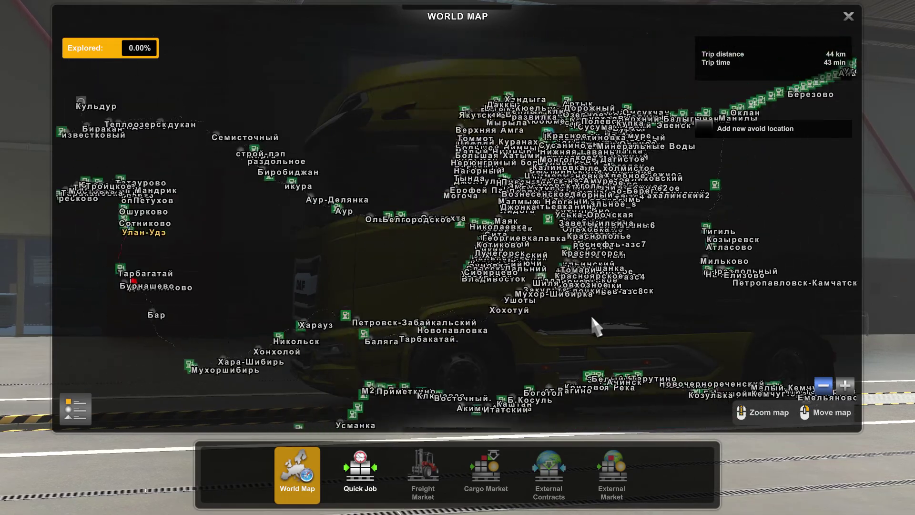
pyautogui.scroll(-2, 593, 318)
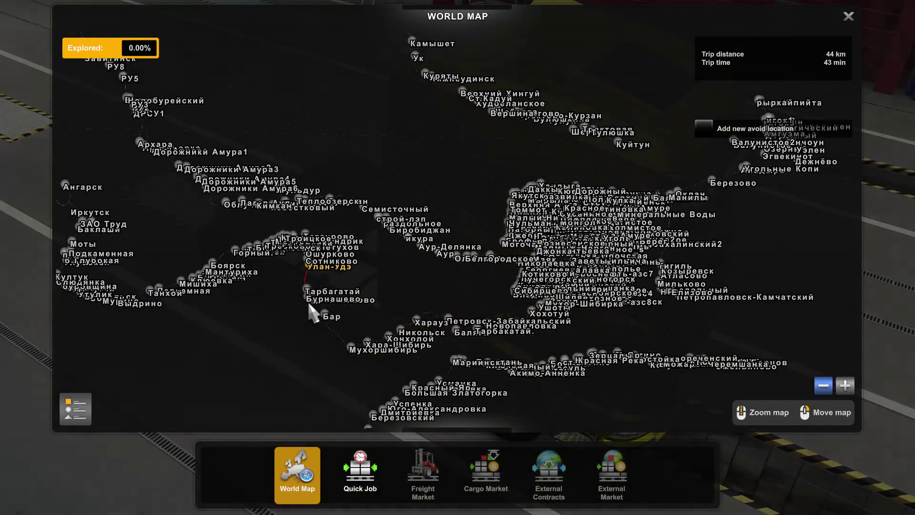
# Step: Examine the roads west of Улан-Удэ on the world map, through Иркутск and Ангарск up to Красноярск
pyautogui.moveTo(390, 300); pyautogui.dragTo(639, 296)
pyautogui.moveTo(476, 329); pyautogui.dragTo(570, 381)
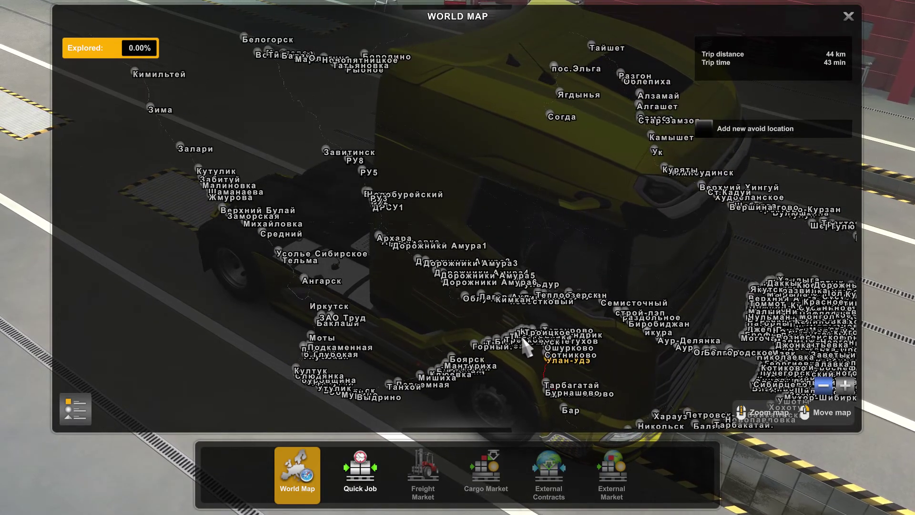
pyautogui.moveTo(275, 373); pyautogui.dragTo(348, 336)
pyautogui.scroll(2, 476, 370)
pyautogui.scroll(-3, 408, 293)
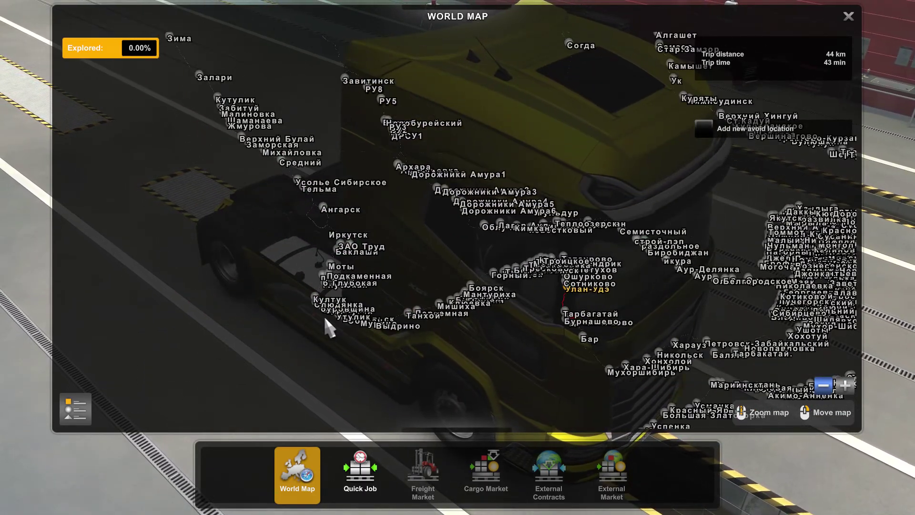
pyautogui.moveTo(331, 318); pyautogui.dragTo(339, 340)
pyautogui.moveTo(336, 290); pyautogui.dragTo(222, 96)
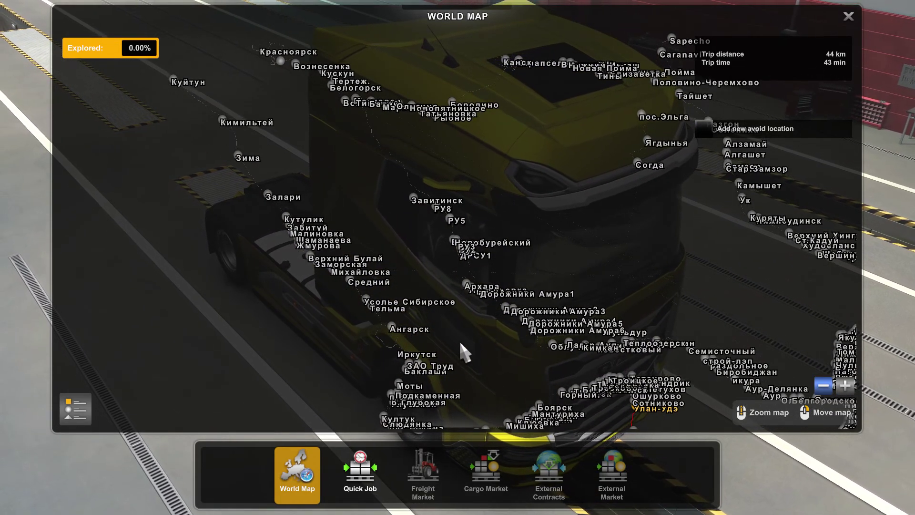
pyautogui.moveTo(456, 341); pyautogui.dragTo(352, 212)
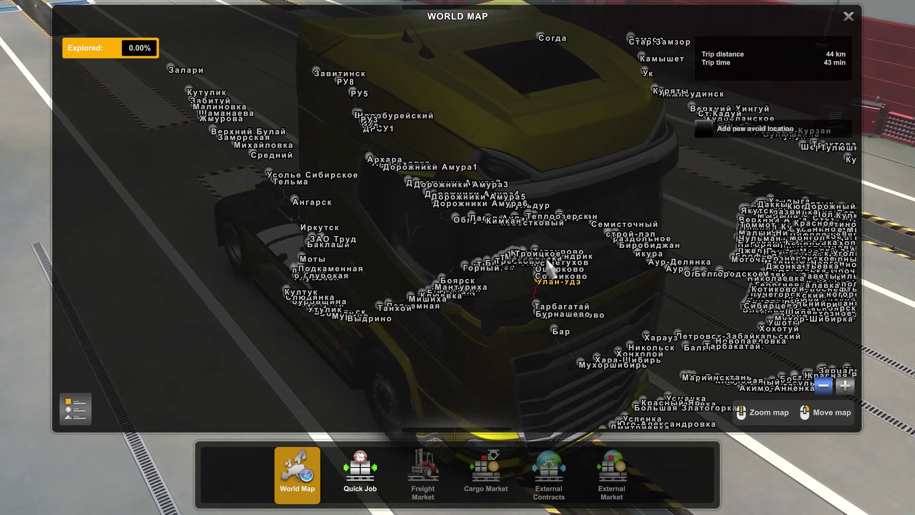
# Step: View the planned route at Улан-Удэ up close, and survey the whole network from Красноярск and Тайшет to Березово
pyautogui.scroll(5, 671, 264)
pyautogui.moveTo(422, 302); pyautogui.dragTo(564, 241)
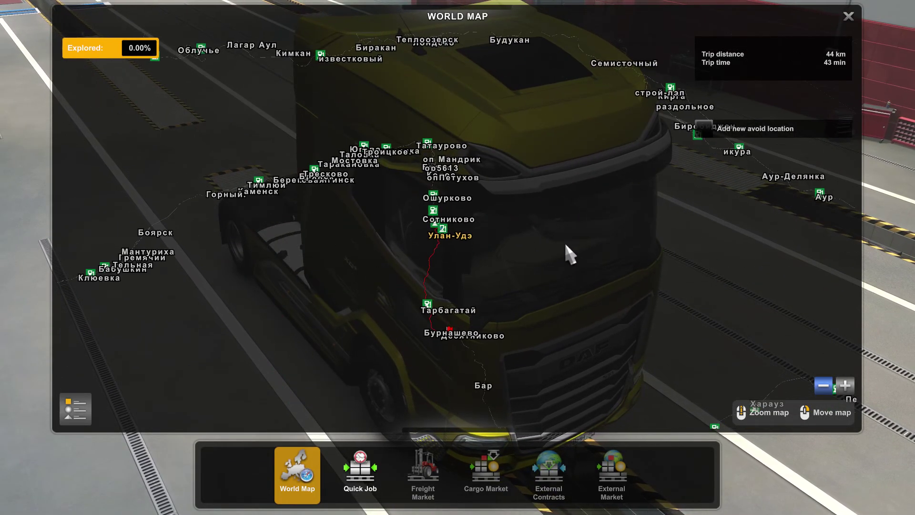
pyautogui.scroll(-10, 461, 285)
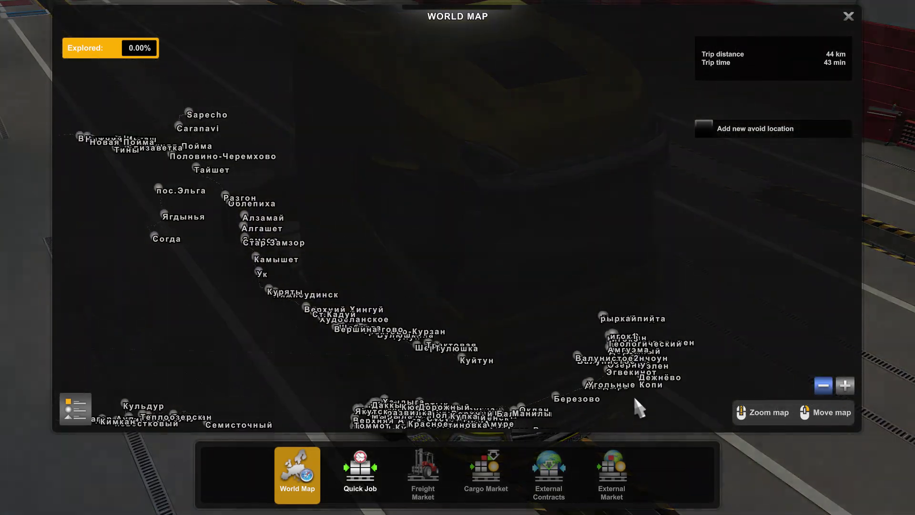
pyautogui.moveTo(249, 211); pyautogui.dragTo(534, 274)
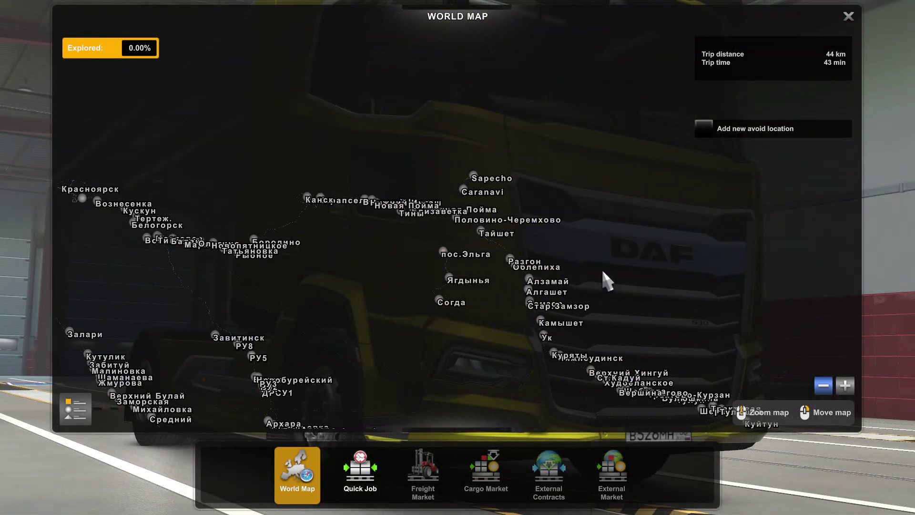
pyautogui.moveTo(637, 302); pyautogui.dragTo(590, 250)
pyautogui.moveTo(666, 313); pyautogui.dragTo(601, 274)
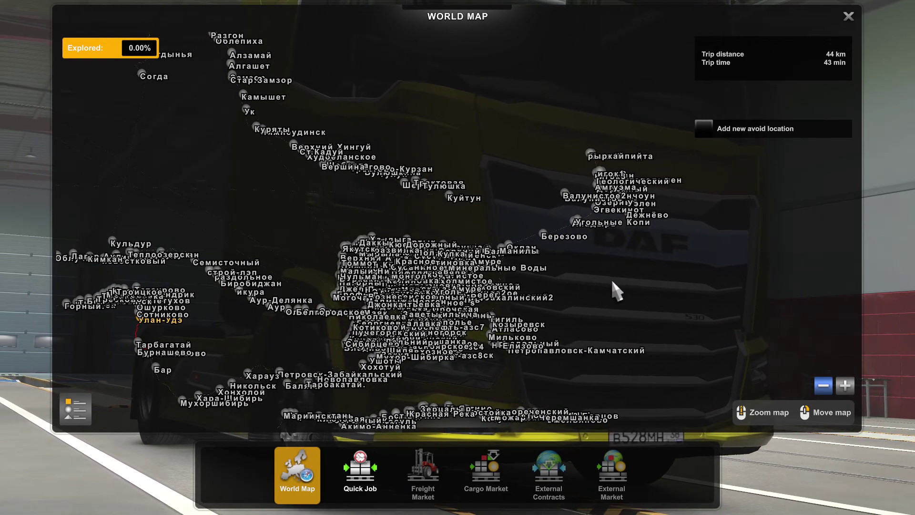